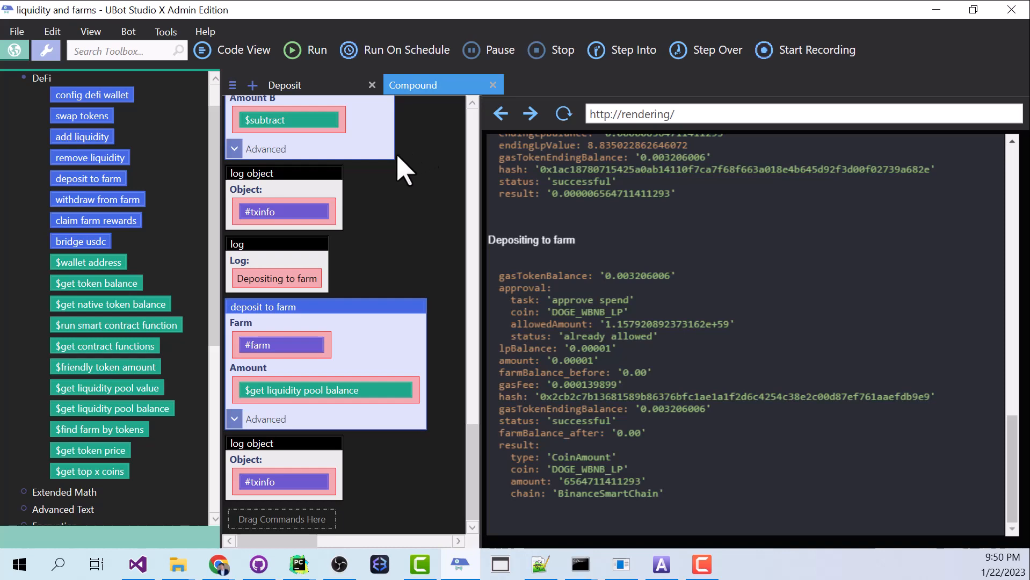
Step: Create a new script tab and rename it Withdraw
{"action": "key", "text": "alt+Tab"}
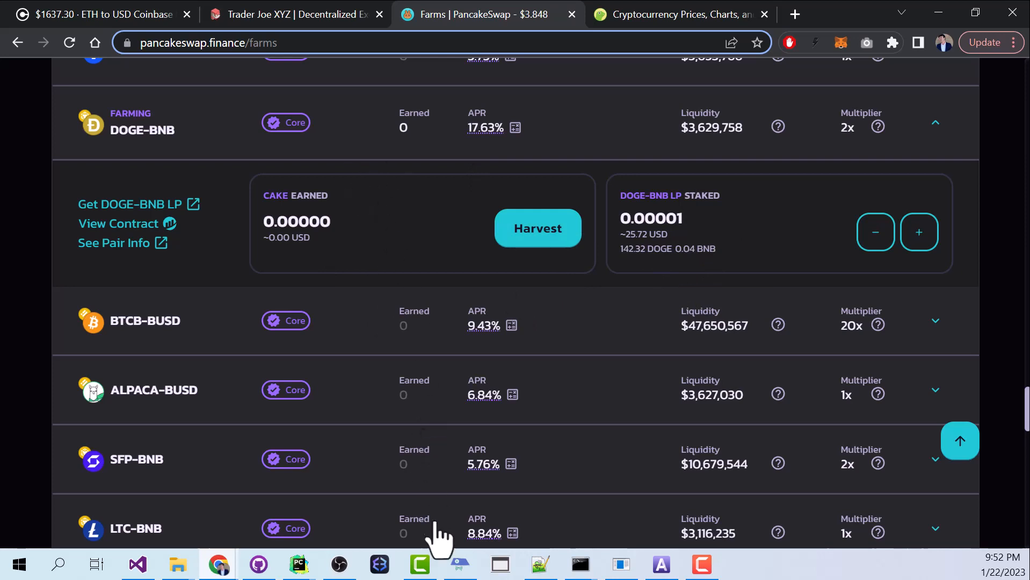
{"action": "left_click", "coordinate": [463, 564]}
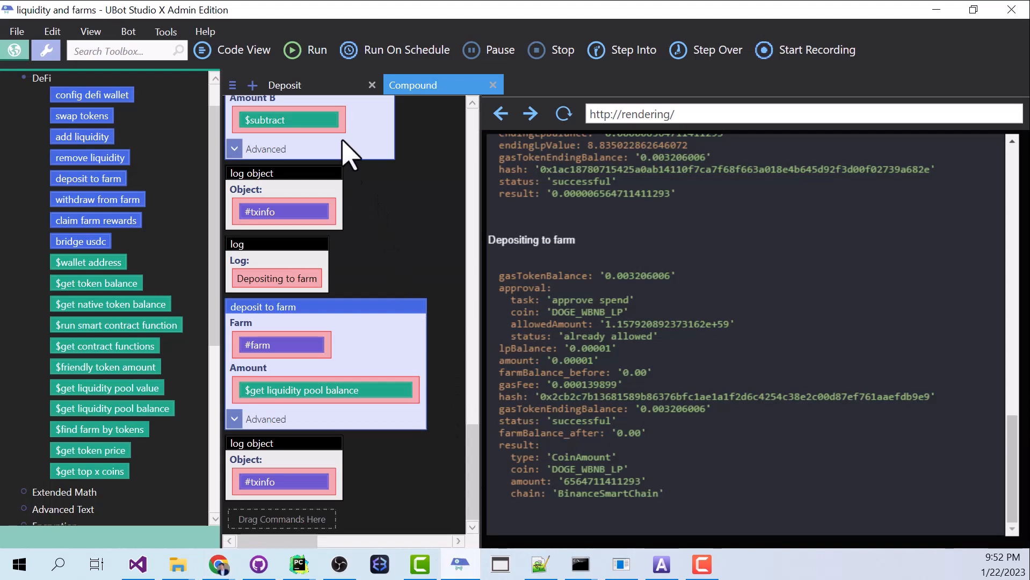
{"action": "left_click", "coordinate": [252, 85]}
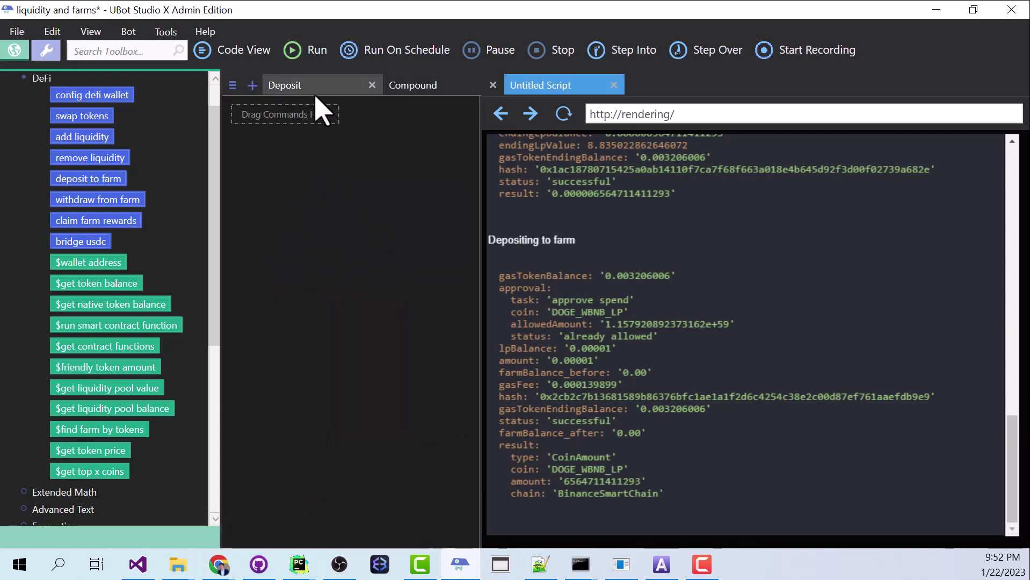
{"action": "right_click", "coordinate": [563, 85]}
{"action": "left_click", "coordinate": [599, 93]}
{"action": "type", "text": "Withdraw"}
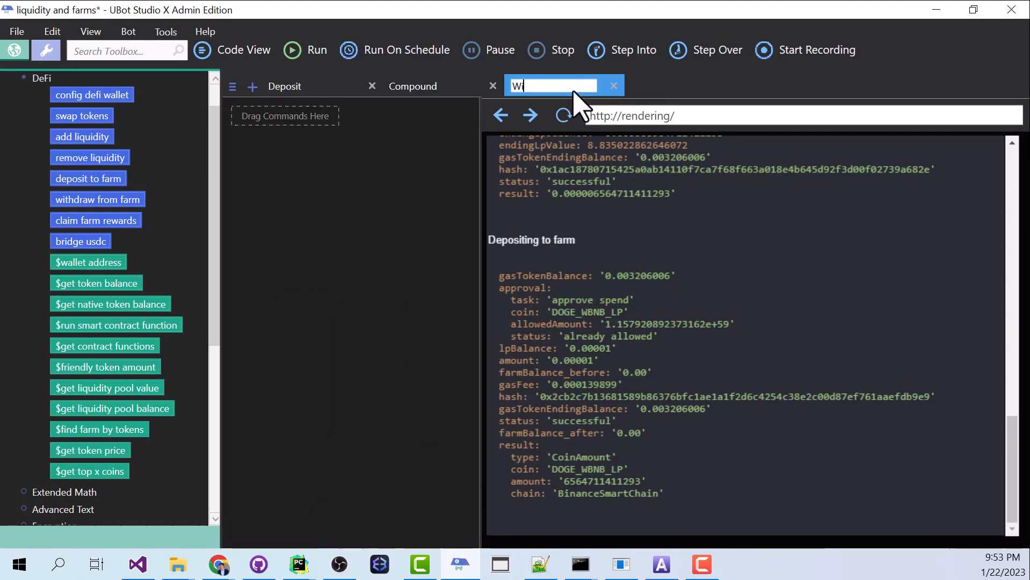
{"action": "key", "text": "Return"}
{"action": "left_click", "coordinate": [412, 85]}
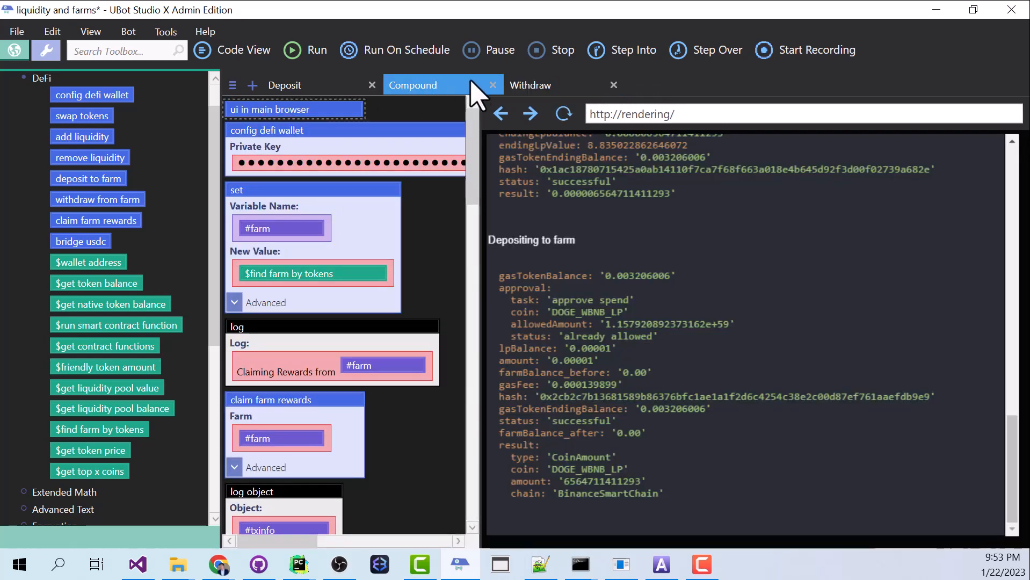
Step: Copy the main-browser and DeFi wallet config commands from Compound into Withdraw, then check MetaMask balances
{"action": "left_click", "coordinate": [530, 85]}
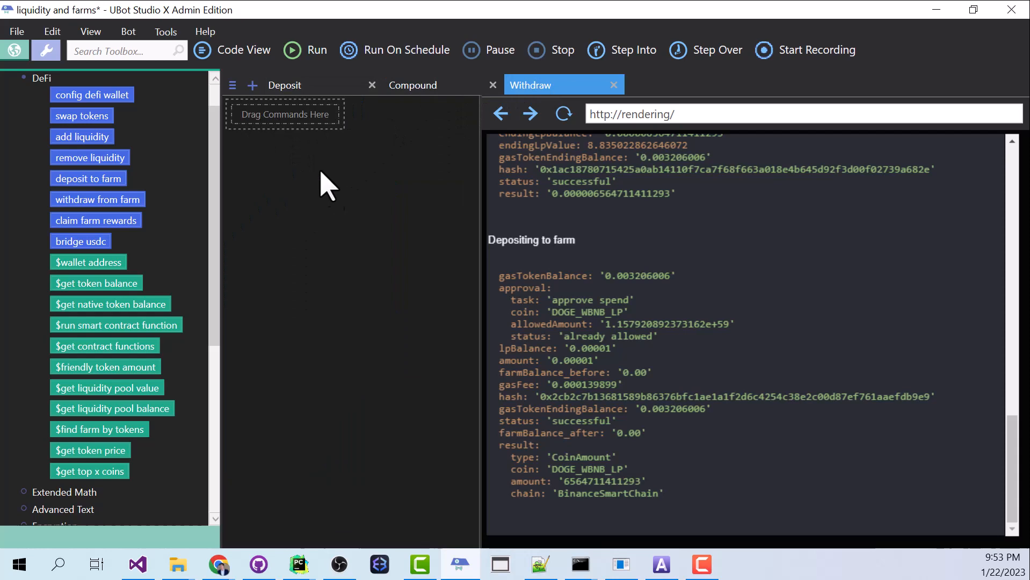
{"action": "key", "text": "ctrl+shift+Tab"}
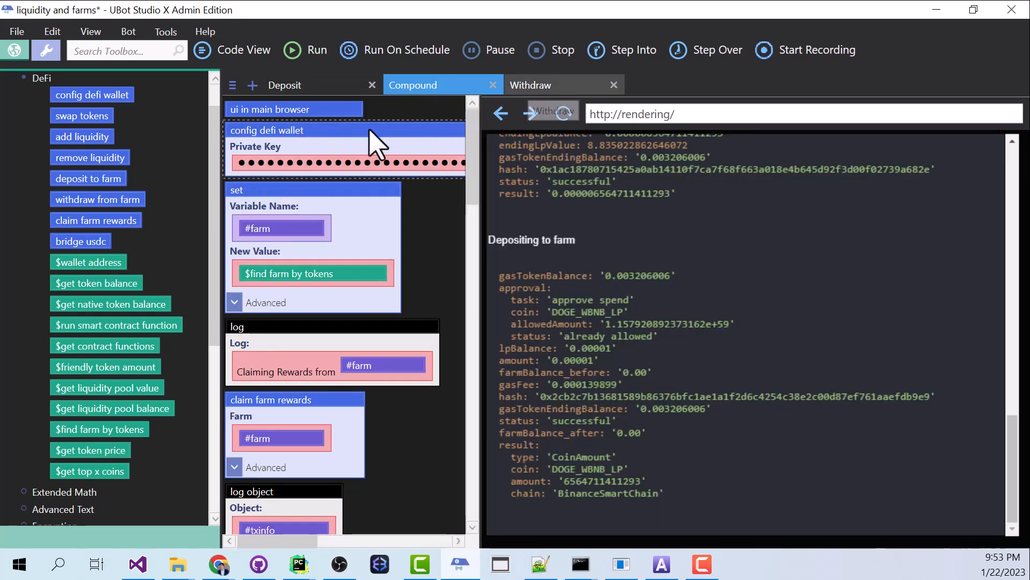
{"action": "key", "text": "ctrl+Tab"}
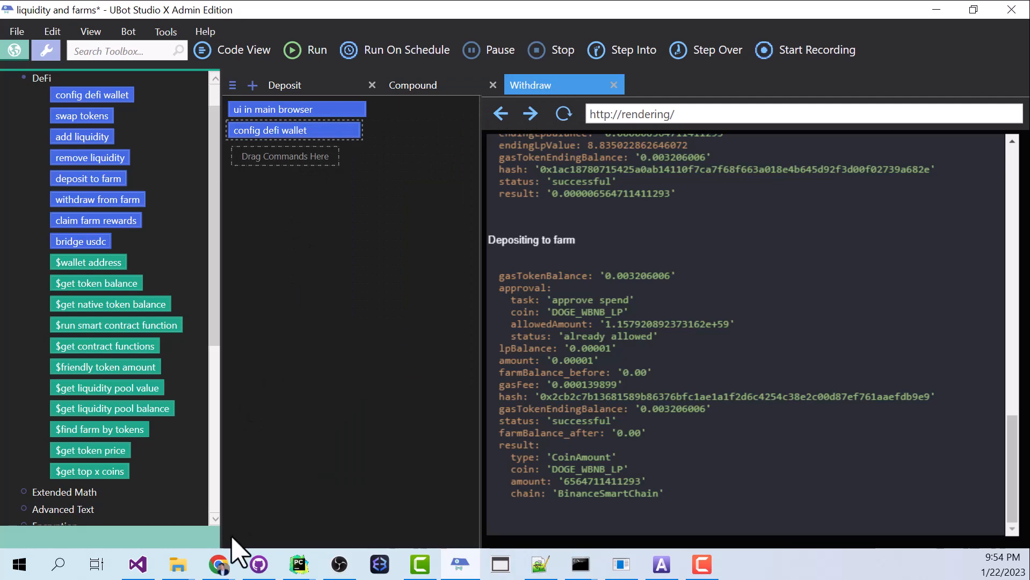
{"action": "left_click", "coordinate": [219, 564]}
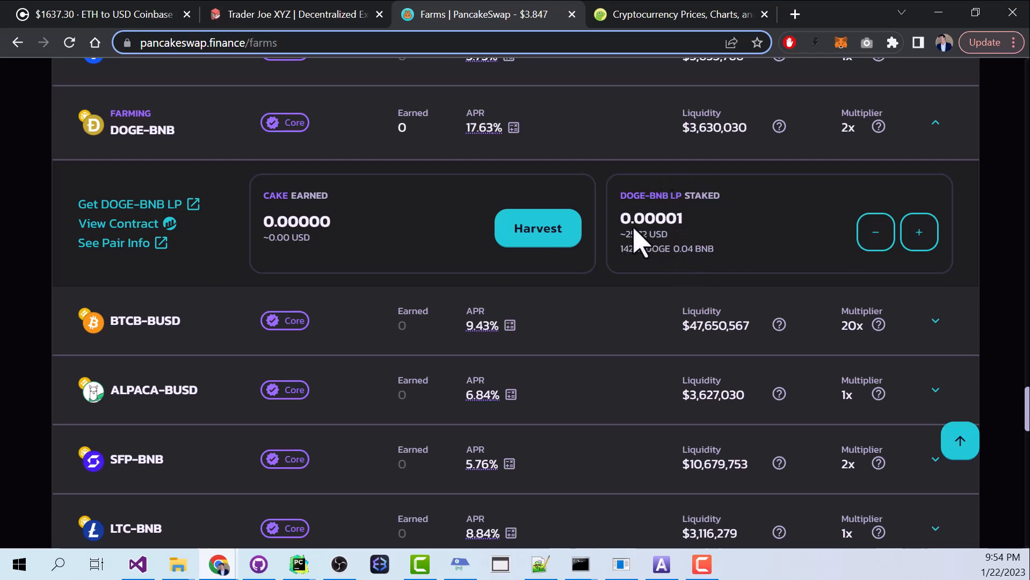
{"action": "left_click", "coordinate": [841, 43]}
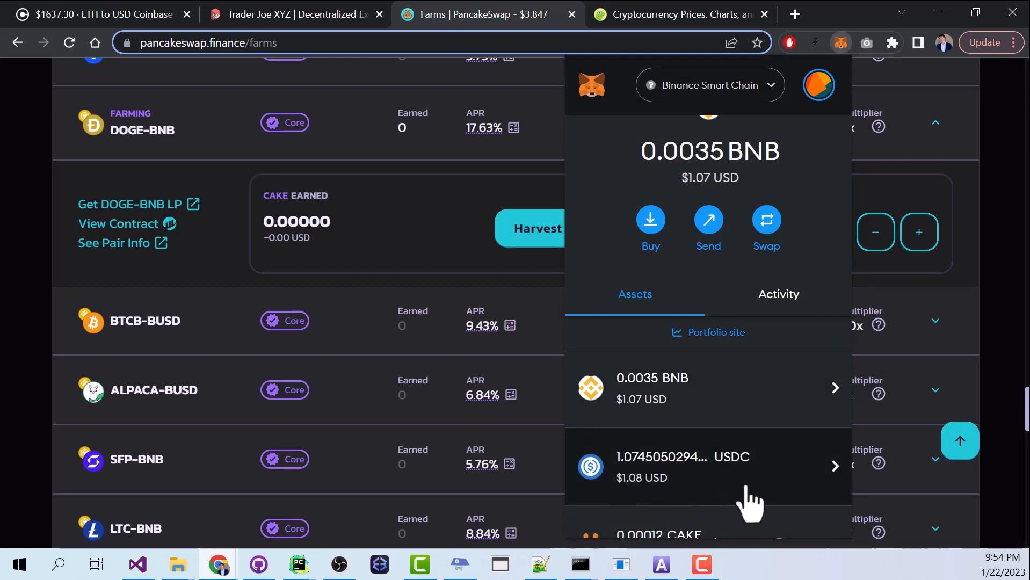
Step: Add a log 'Withdrawing from farm' followed by a withdraw from farm command
{"action": "left_click", "coordinate": [481, 508]}
{"action": "left_click", "coordinate": [460, 564]}
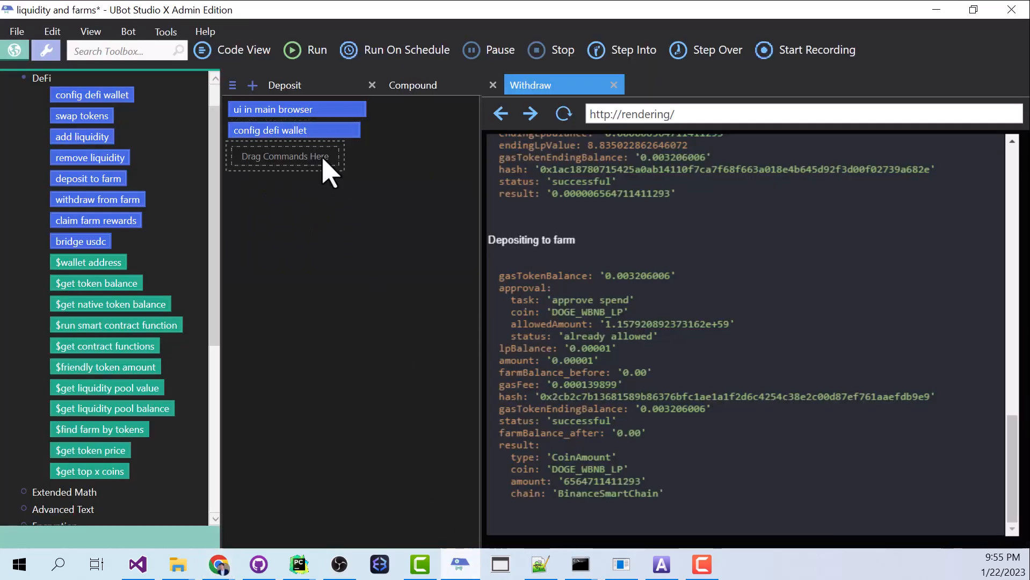
{"action": "type", "text": "log"}
{"action": "key", "text": "Return"}
{"action": "key", "text": "Return"}
{"action": "type", "text": "W"}
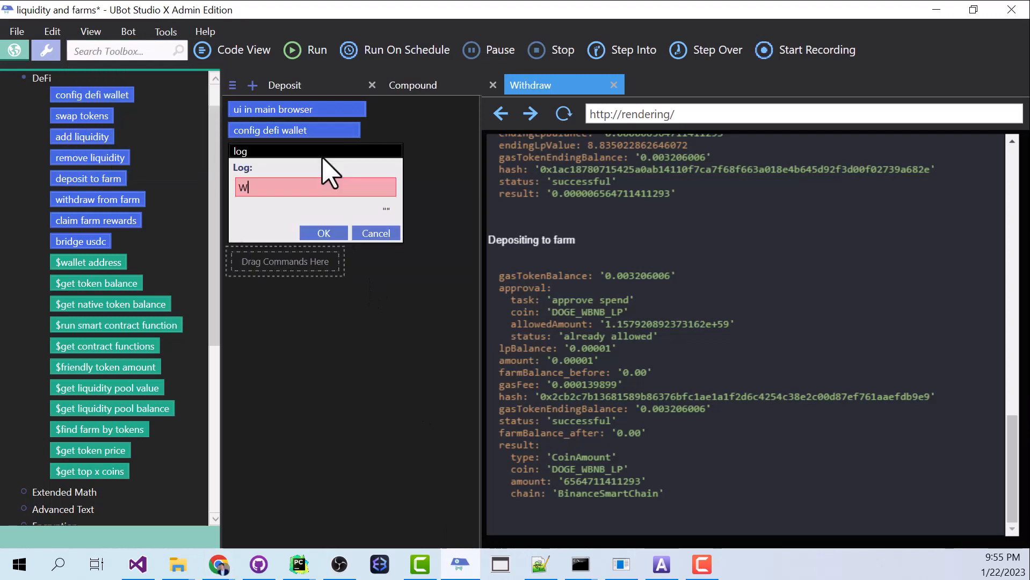
{"action": "type", "text": "ithdrawing from farm"}
{"action": "key", "text": "Return"}
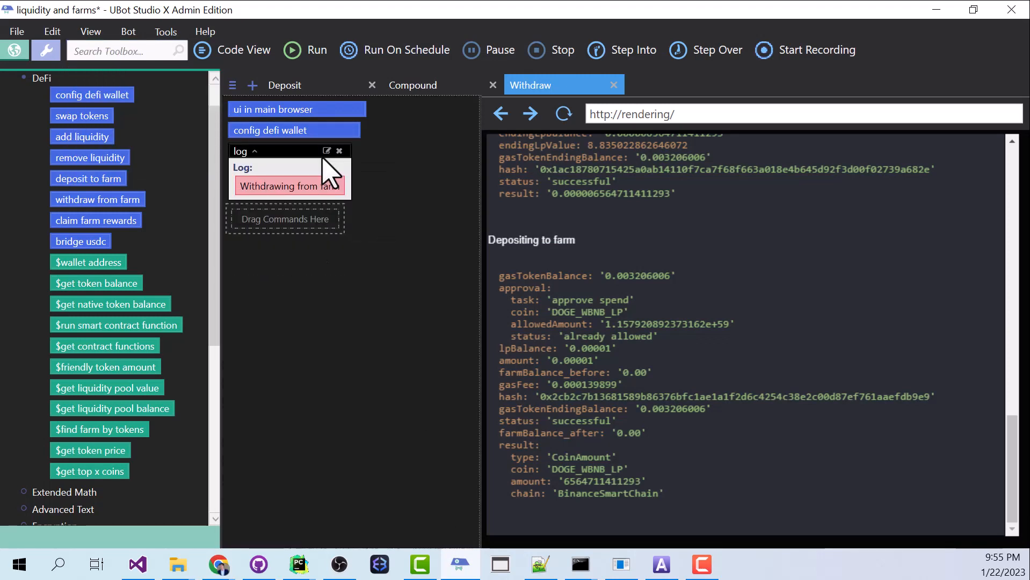
{"action": "left_click_drag", "start_coordinate": [97, 199], "coordinate": [315, 233]}
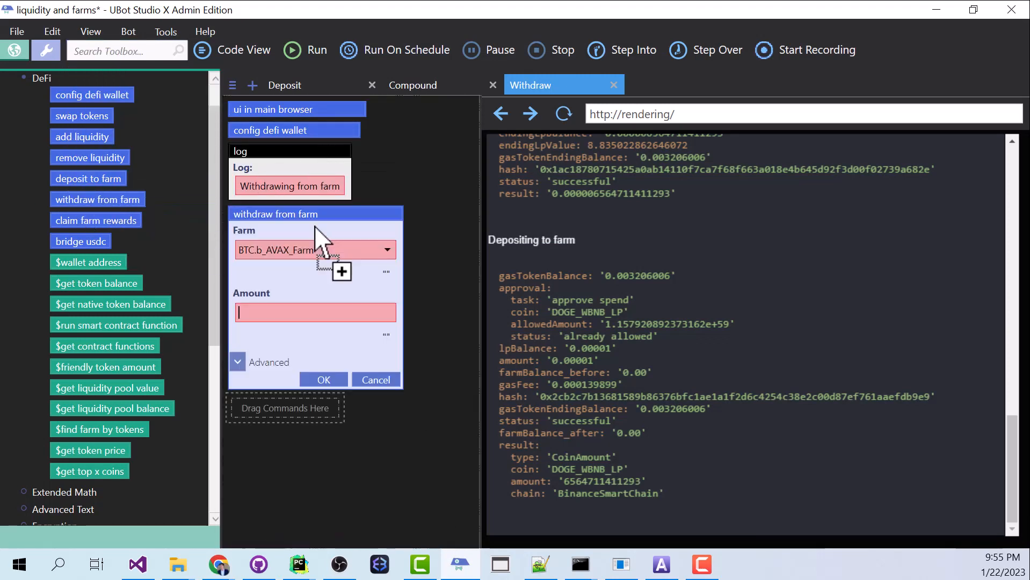
{"action": "left_click", "coordinate": [323, 380]}
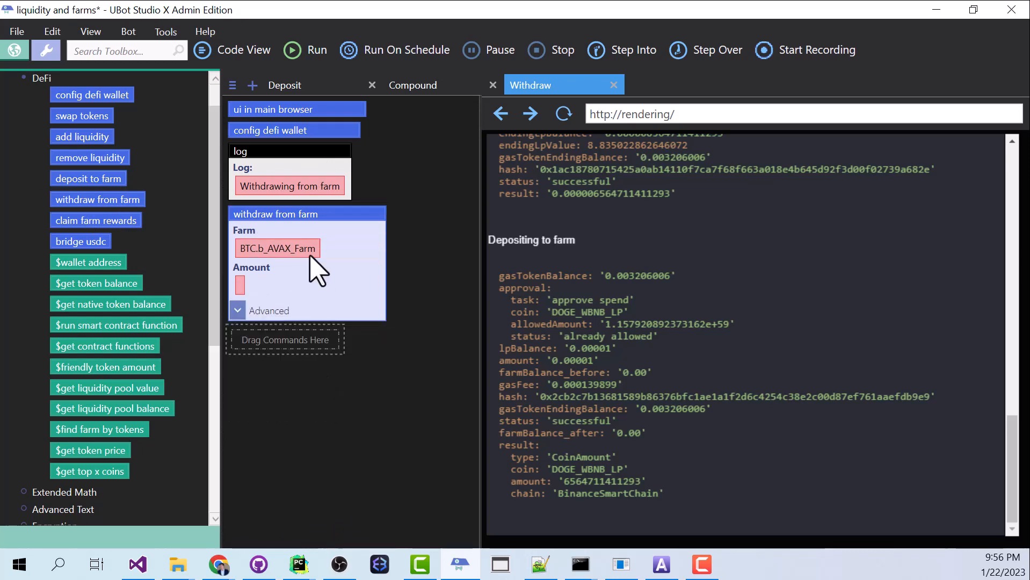
Step: Paste the set #farm DOGE/BNB farm lookup from Compound above the log
{"action": "left_click", "coordinate": [412, 85]}
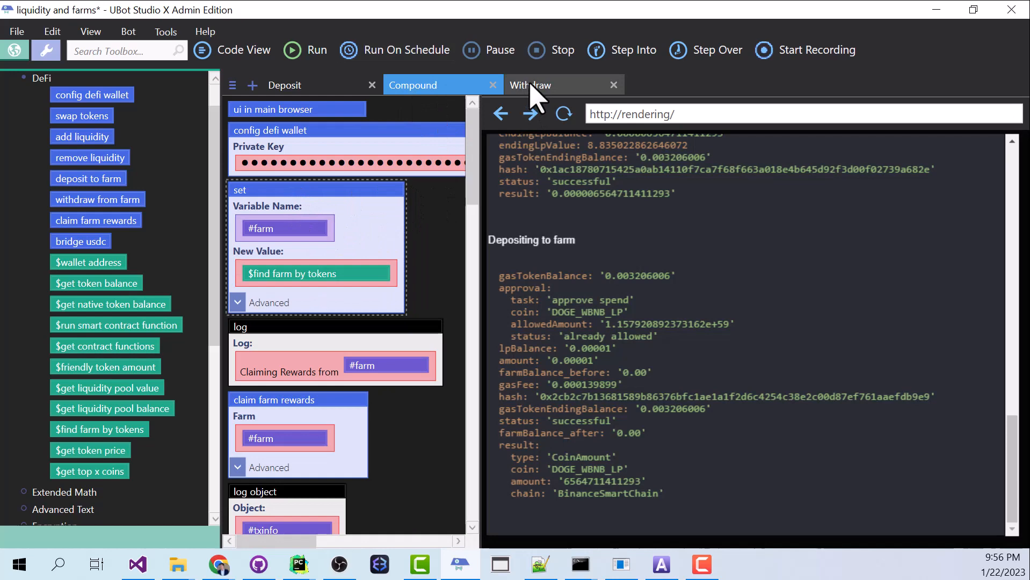
{"action": "left_click", "coordinate": [530, 85]}
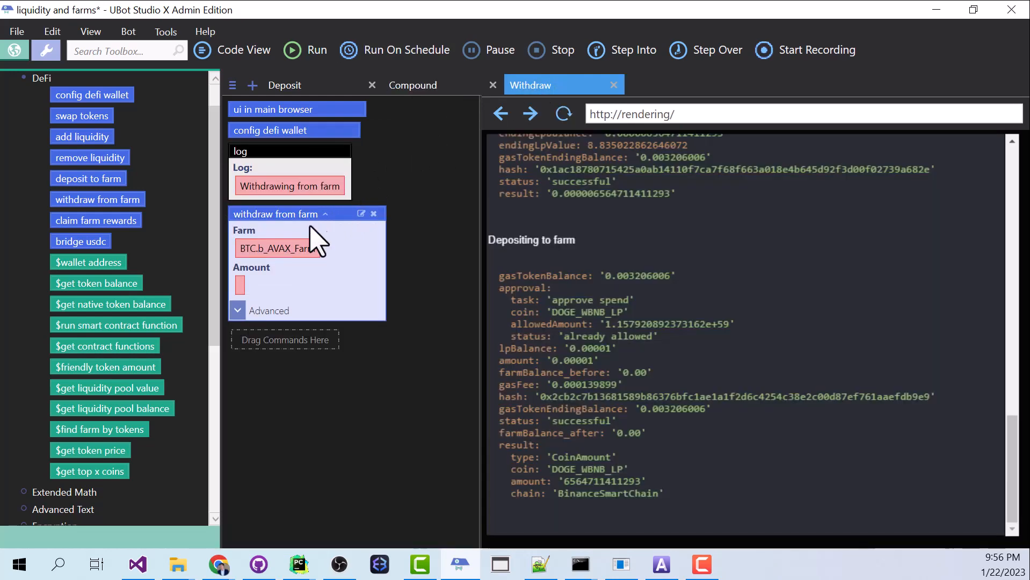
{"action": "key", "text": "ctrl+v"}
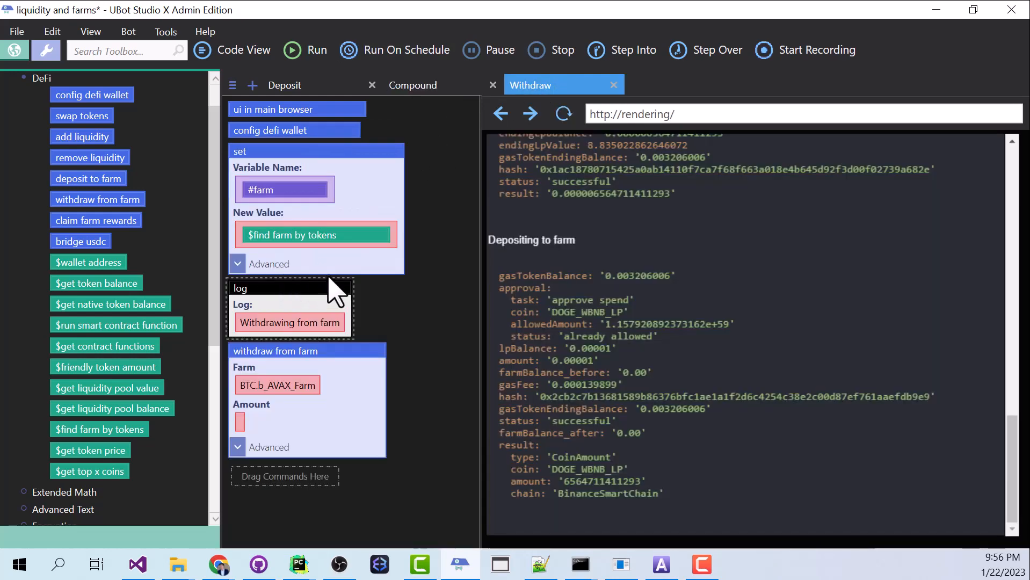
Step: Make withdraw from farm use #farm with $get farm balance as the amount instead of BTC.b_AVAX_Farm
{"action": "mouse_move", "coordinate": [313, 152]}
{"action": "mouse_move", "coordinate": [258, 152]}
{"action": "double_click", "coordinate": [310, 234]}
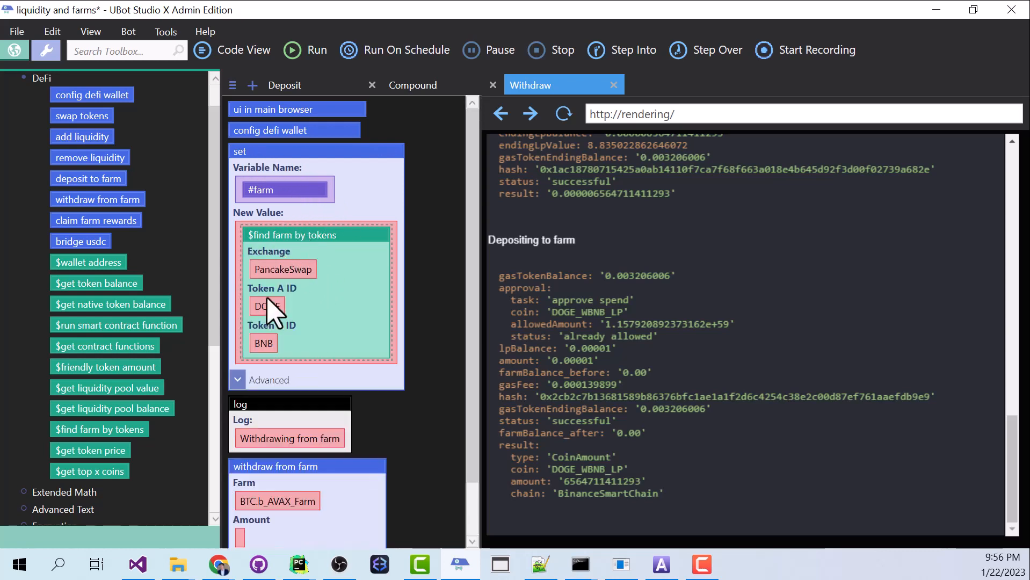
{"action": "scroll", "coordinate": [286, 387], "scroll_direction": "down", "scroll_amount": 3}
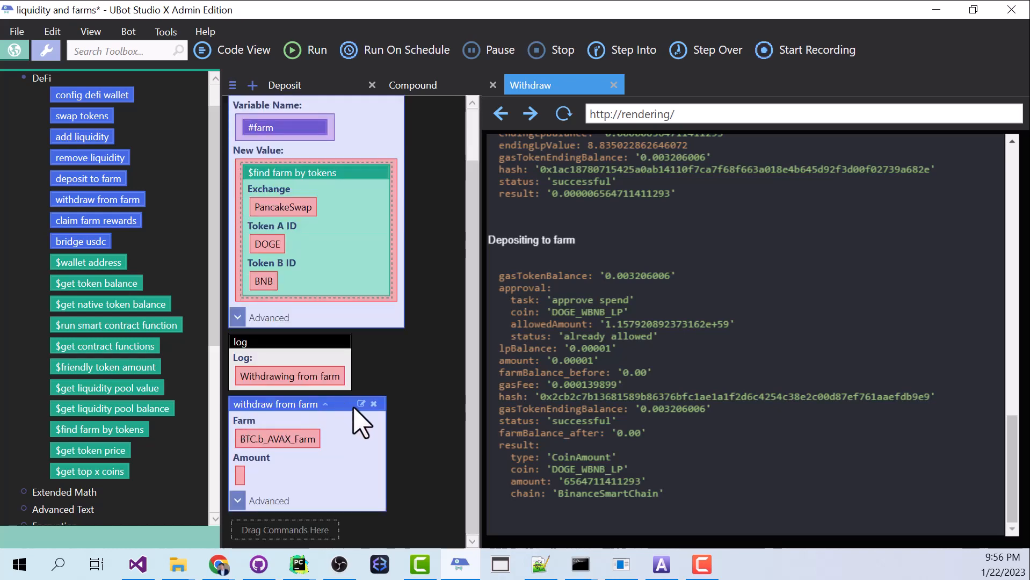
{"action": "double_click", "coordinate": [358, 401]}
{"action": "key", "text": "shift+Tab"}
{"action": "type", "text": "#"}
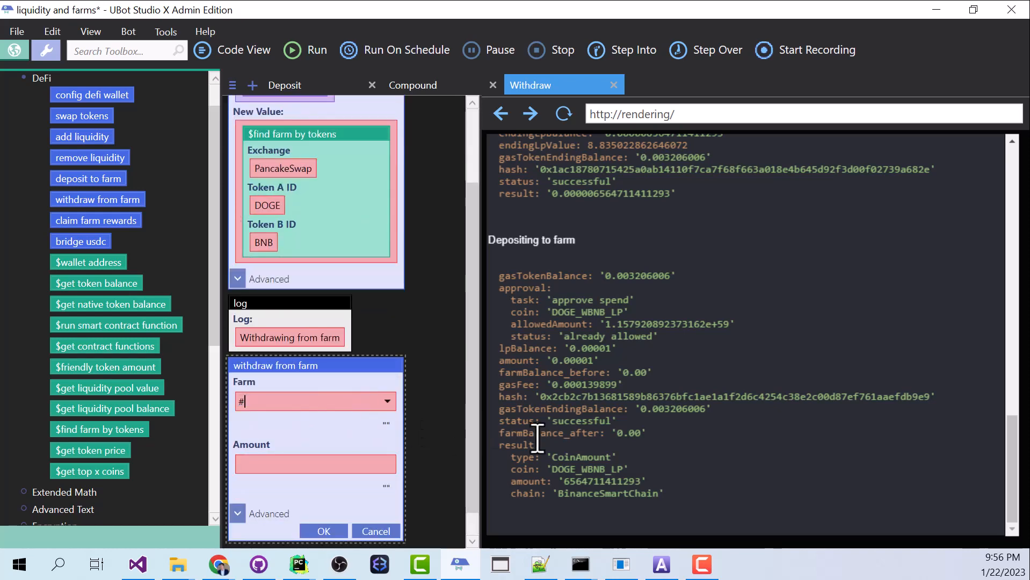
{"action": "type", "text": "farm"}
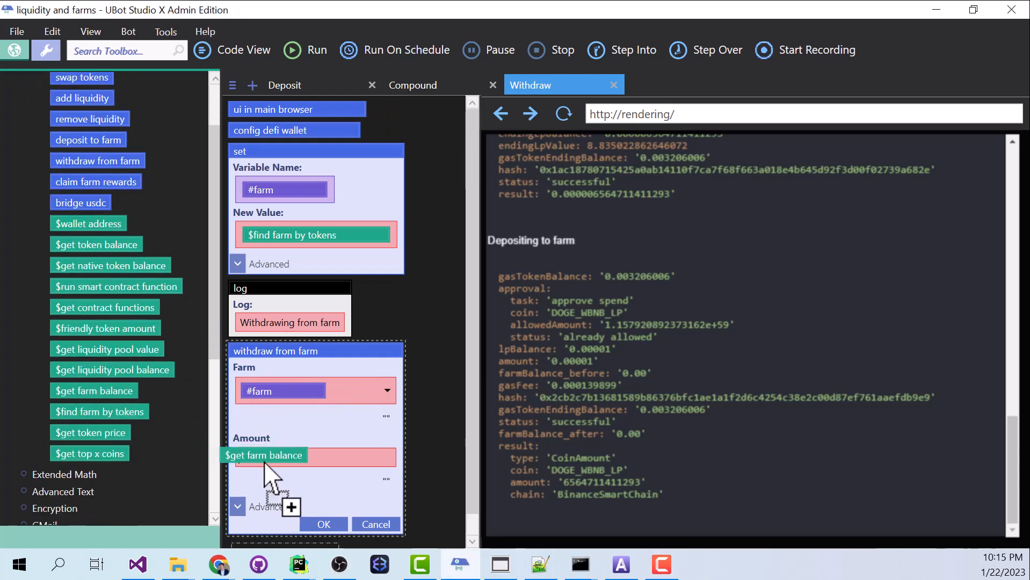
{"action": "left_click_drag", "start_coordinate": [93, 391], "coordinate": [264, 460]}
{"action": "type", "text": "#"}
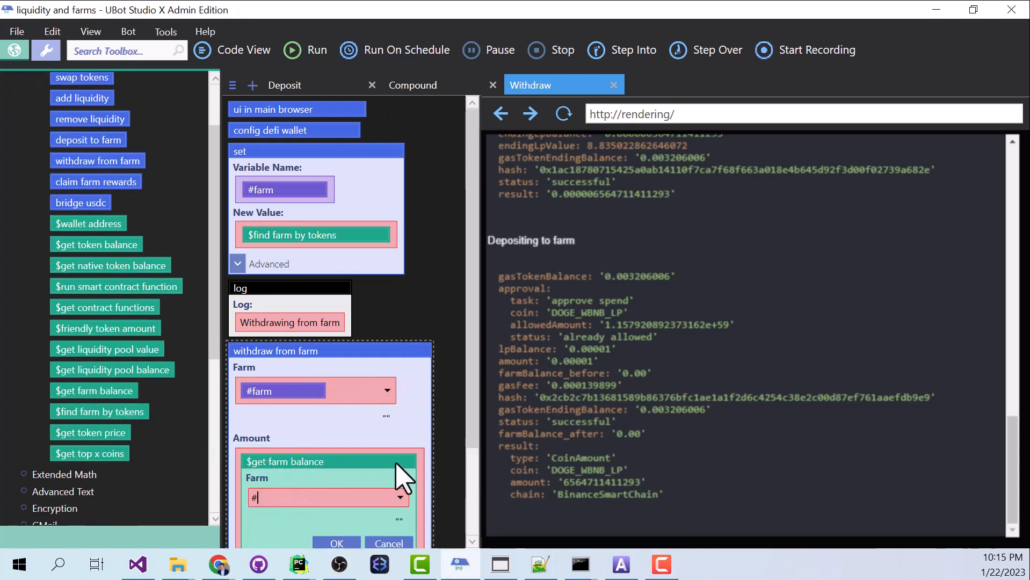
{"action": "type", "text": "farm"}
{"action": "key", "text": "Return"}
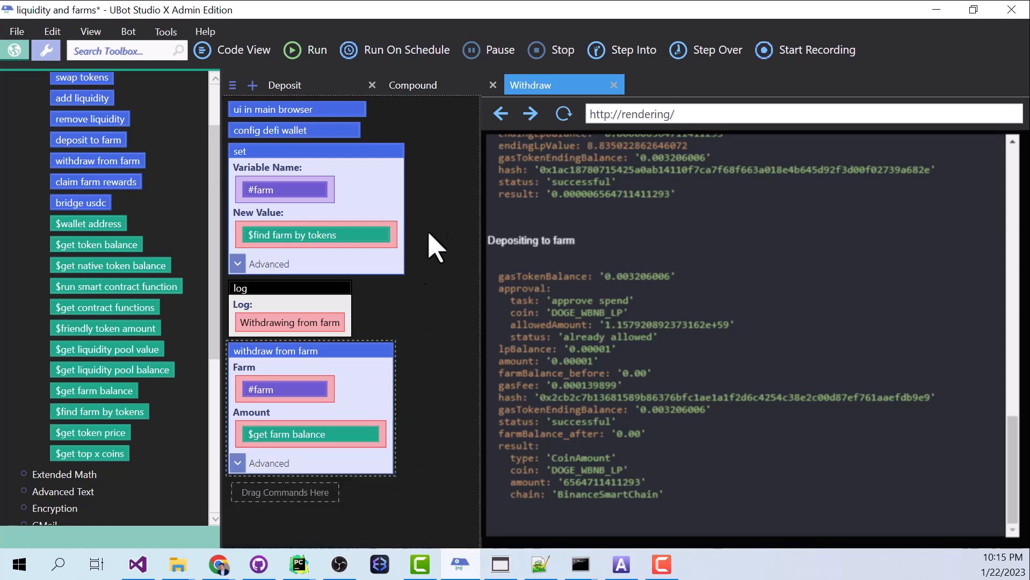
{"action": "left_click", "coordinate": [412, 85]}
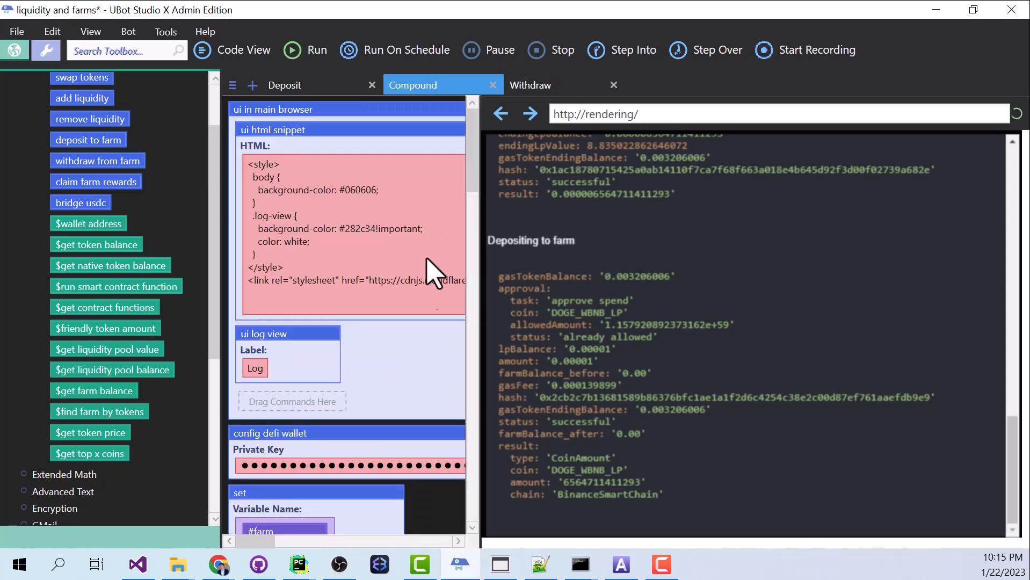
{"action": "scroll", "coordinate": [427, 266], "scroll_direction": "down", "scroll_amount": 5}
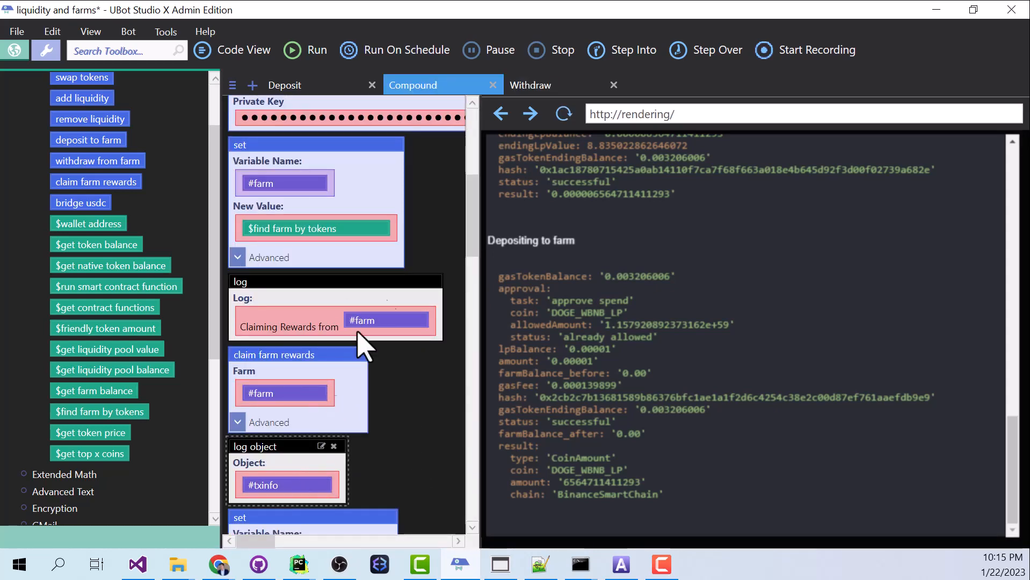
{"action": "left_click", "coordinate": [525, 85]}
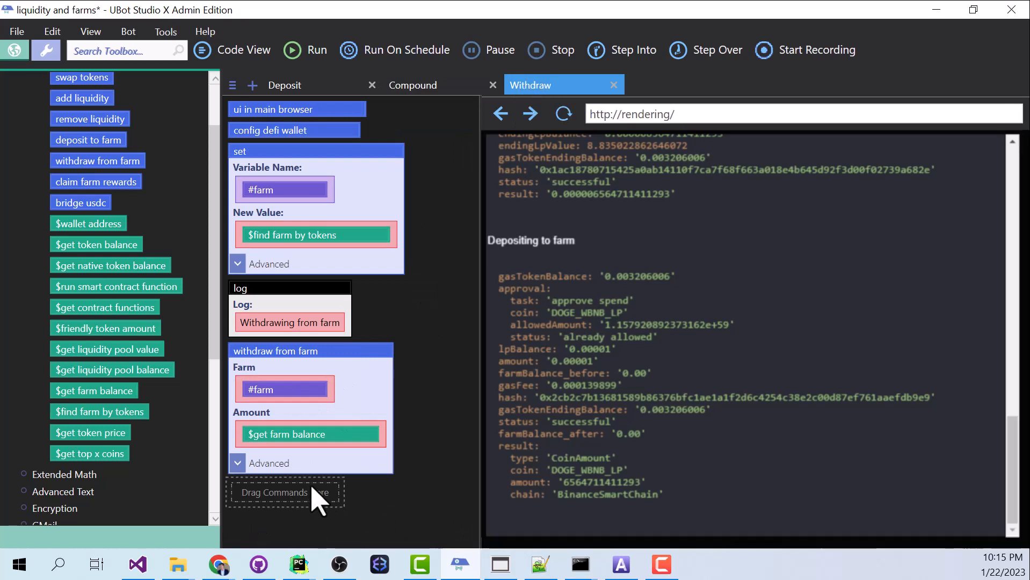
Step: Add log object #txinfo, a 'Removing liquidity' log, and a remove liquidity command for DOGE/BNB
{"action": "key", "text": "ctrl+v"}
{"action": "type", "text": "log"}
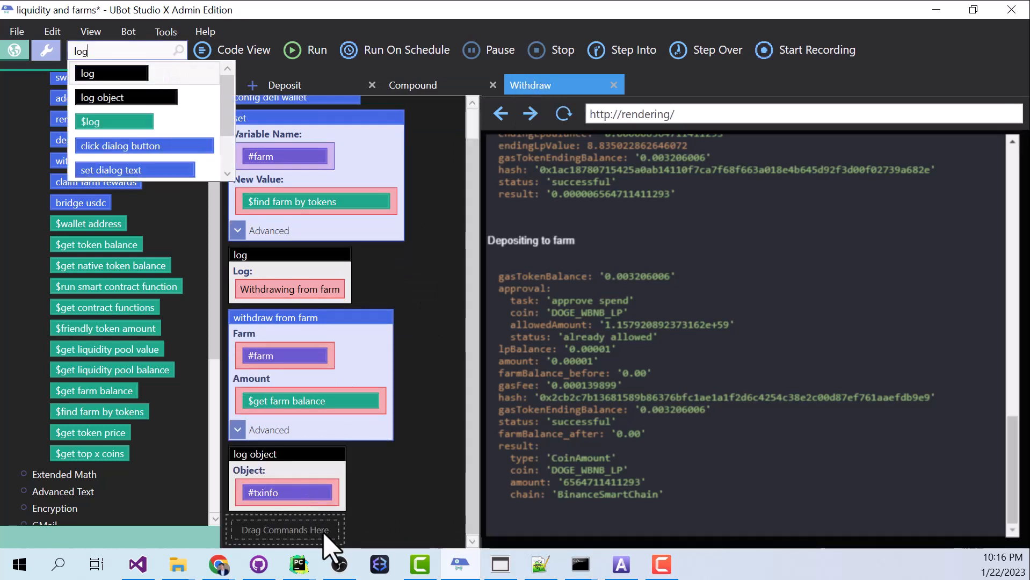
{"action": "key", "text": "Return"}
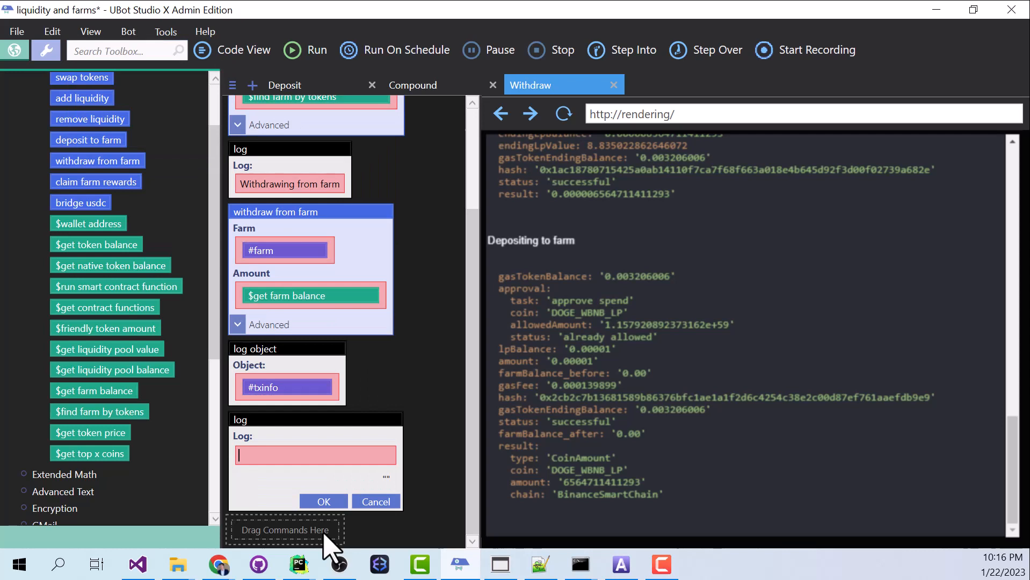
{"action": "type", "text": "Removeing liquidity"}
{"action": "key", "text": "Return"}
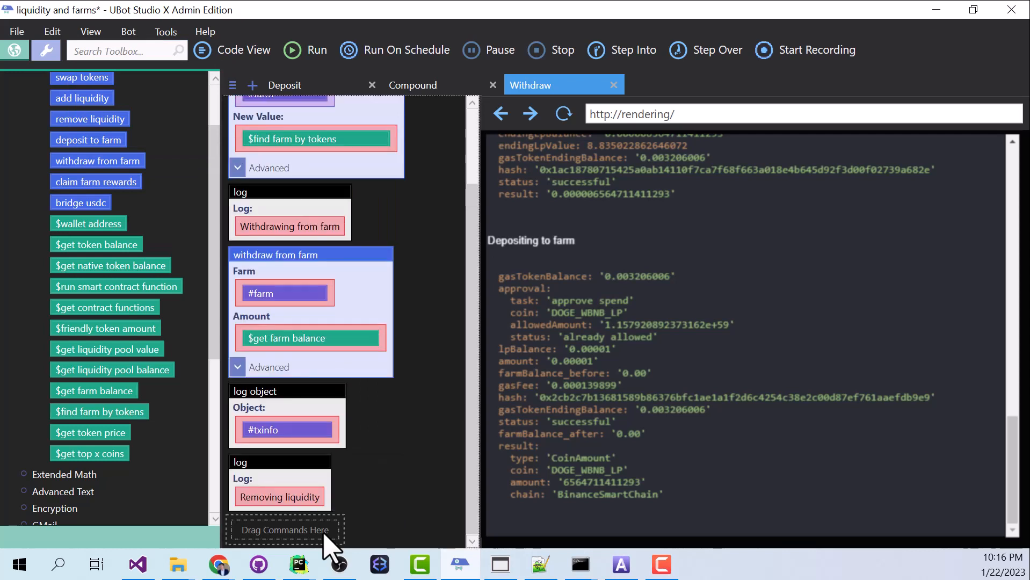
{"action": "mouse_move", "coordinate": [89, 118]}
{"action": "left_mouse_down"}
{"action": "mouse_move", "coordinate": [234, 367]}
{"action": "mouse_move", "coordinate": [277, 530]}
{"action": "left_mouse_up"}
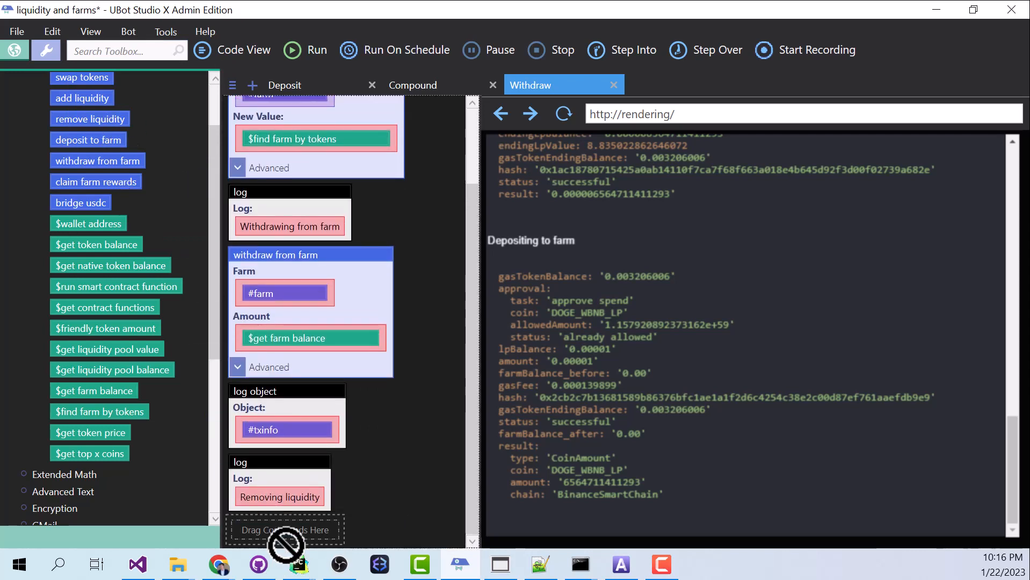
{"action": "left_click", "coordinate": [387, 337]}
{"action": "left_click", "coordinate": [289, 389]}
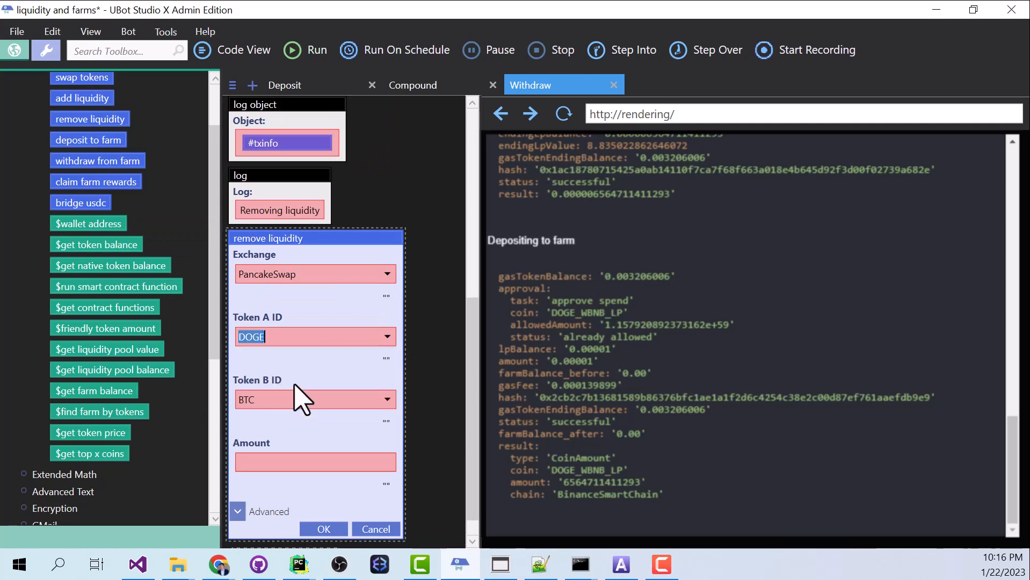
{"action": "left_click", "coordinate": [389, 400]}
{"action": "left_click", "coordinate": [306, 443]}
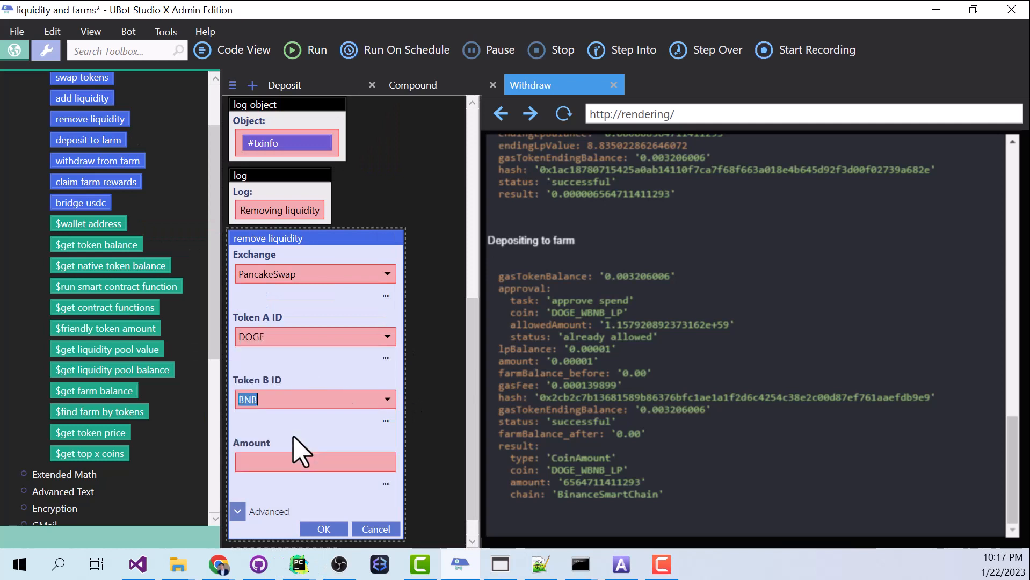
Step: Set the removal amount to $get liquidity pool balance for PancakeSwap DOGE/BNB and confirm
{"action": "left_click", "coordinate": [315, 462]}
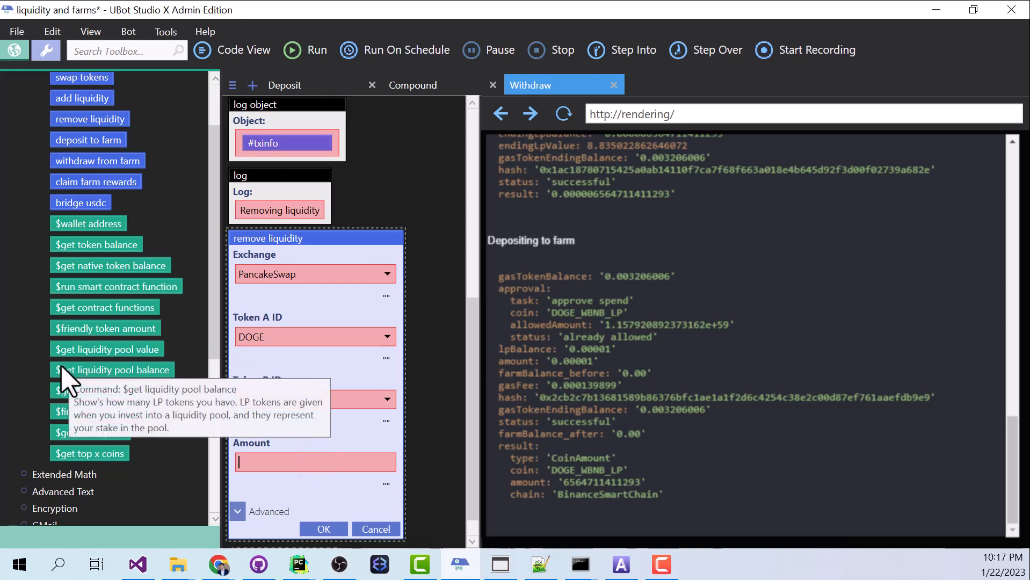
{"action": "left_click_drag", "start_coordinate": [69, 372], "coordinate": [291, 465]}
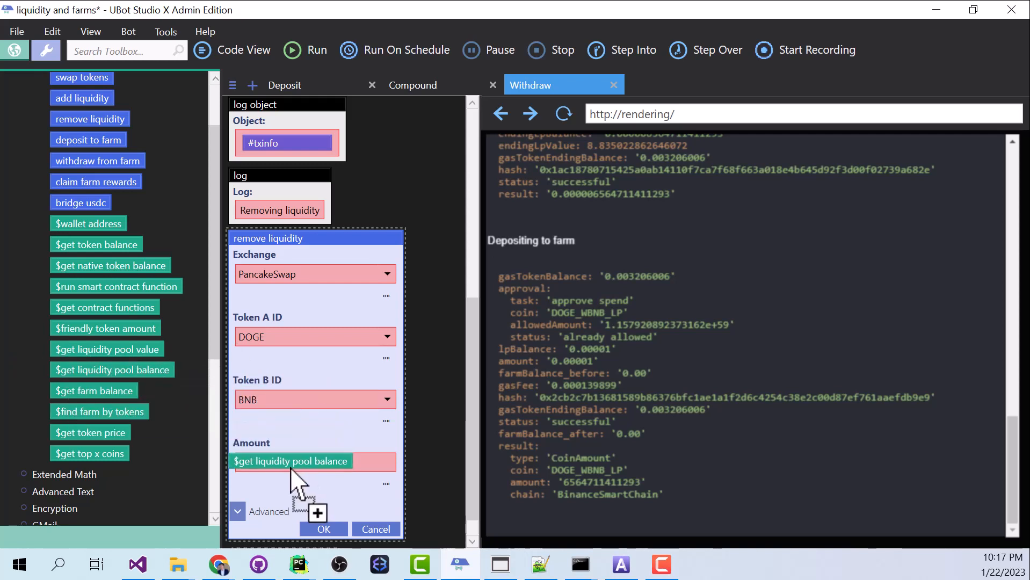
{"action": "left_click", "coordinate": [401, 349]}
{"action": "left_click", "coordinate": [342, 373]}
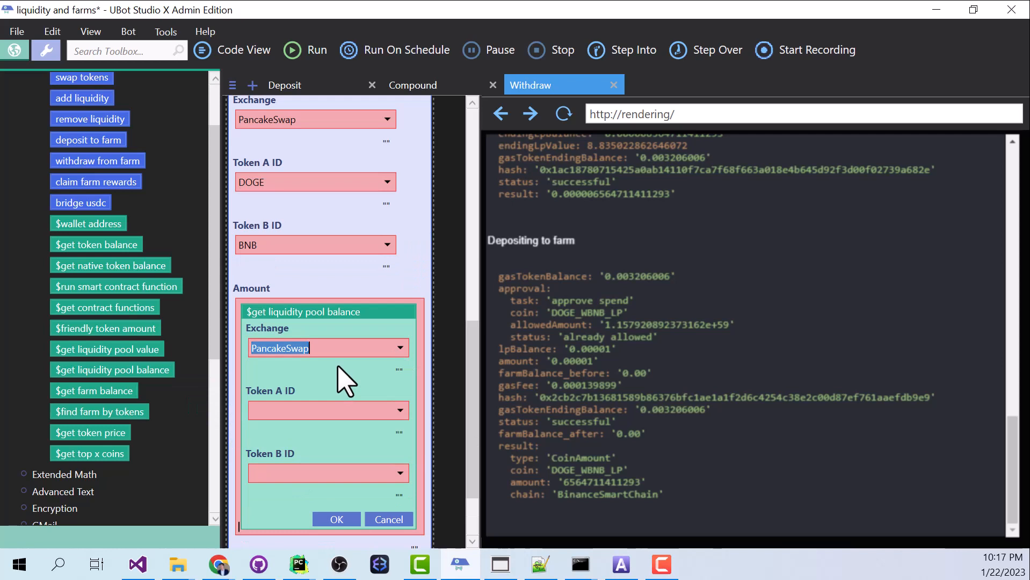
{"action": "scroll", "coordinate": [431, 397], "scroll_direction": "down", "scroll_amount": 1}
{"action": "left_click", "coordinate": [400, 373]}
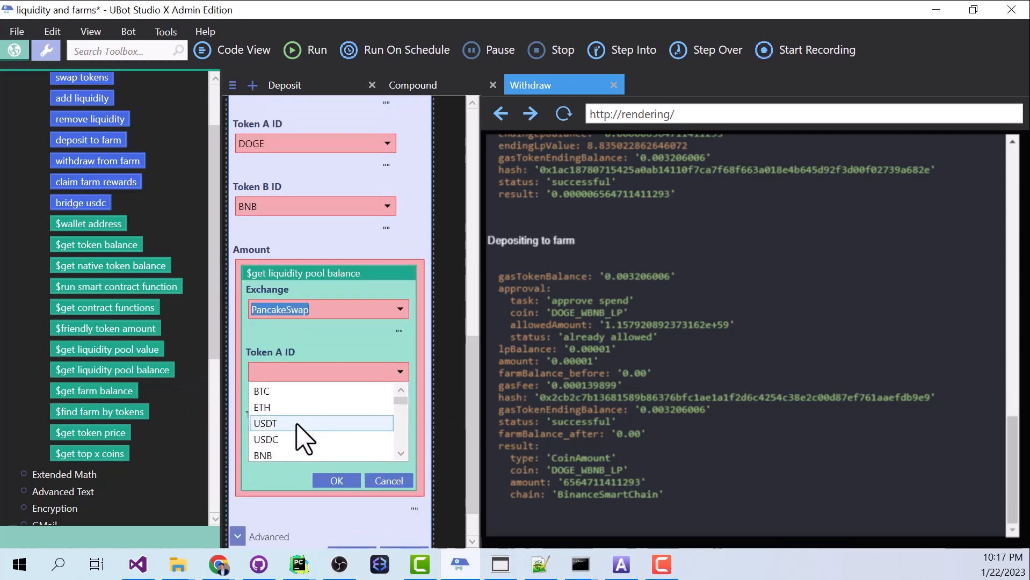
{"action": "left_click", "coordinate": [299, 437]}
{"action": "left_click", "coordinate": [400, 435]}
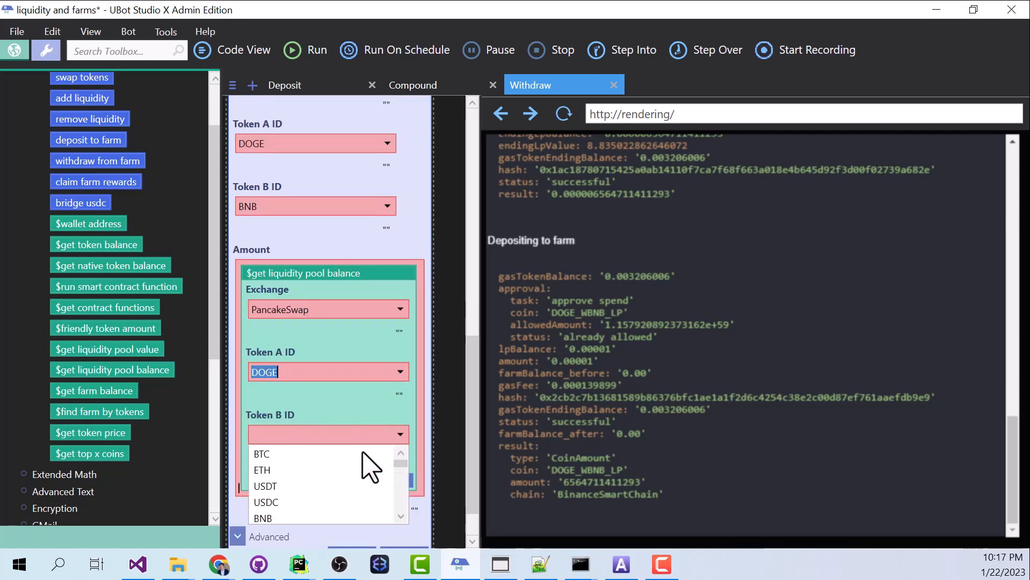
{"action": "left_click", "coordinate": [262, 470]}
{"action": "left_click", "coordinate": [346, 481]}
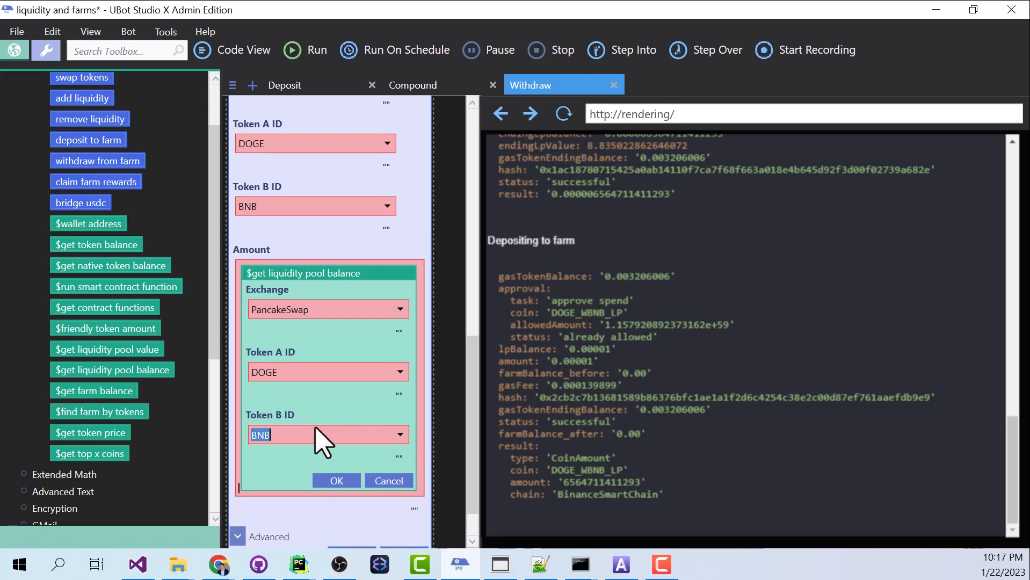
{"action": "mouse_move", "coordinate": [265, 190]}
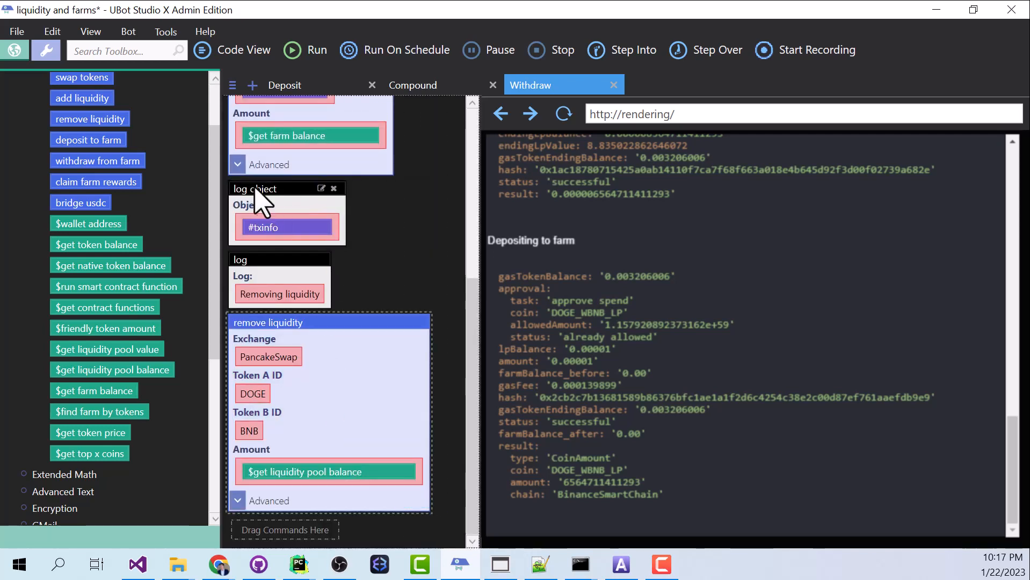
{"action": "left_click_drag", "start_coordinate": [256, 189], "coordinate": [311, 532]}
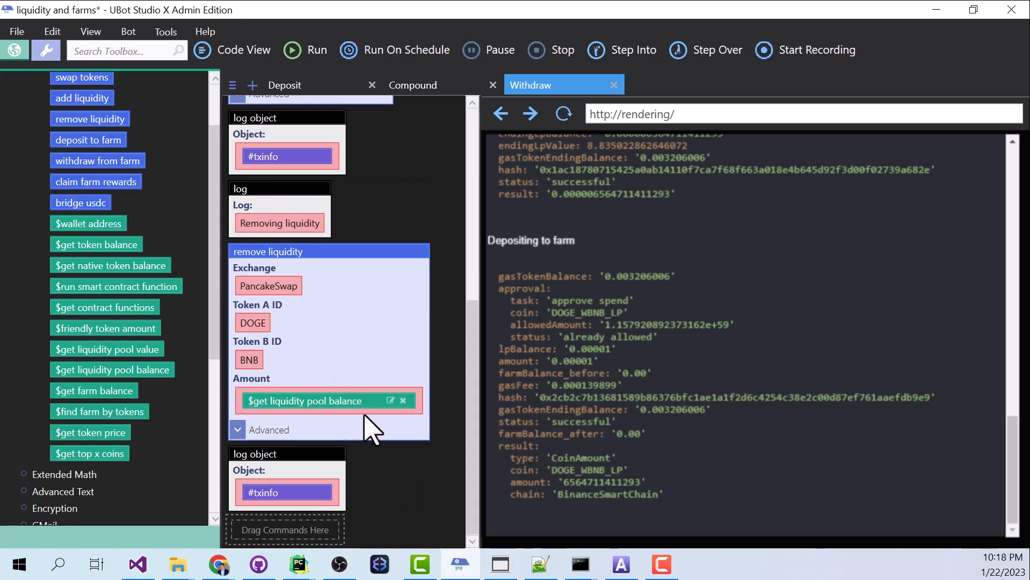
{"action": "type", "text": "log"}
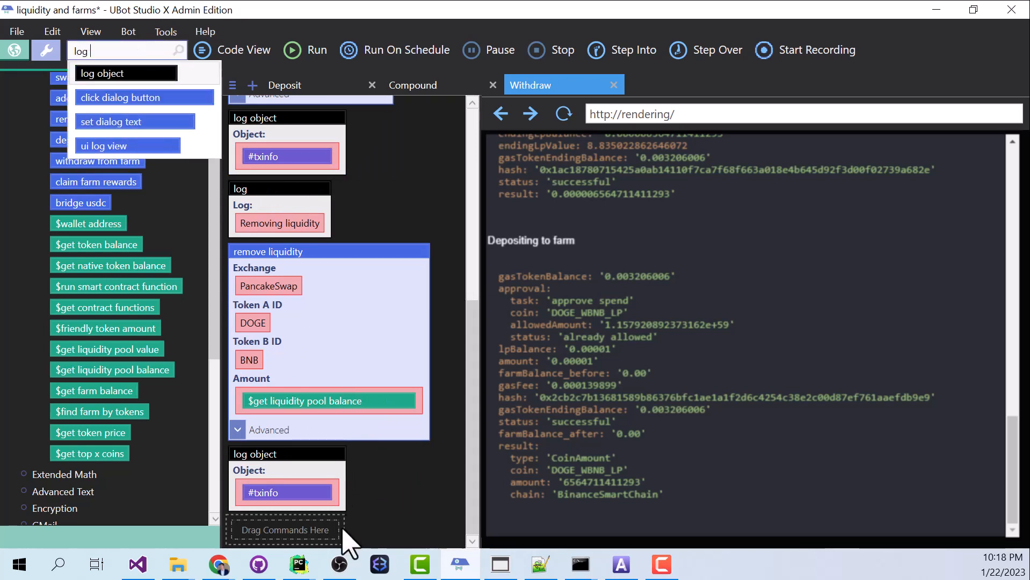
Step: Add a 'Swapping tokens' log and a swap tokens command from DOGE to USDC
{"action": "key", "text": "Return"}
{"action": "type", "text": "Swapp"}
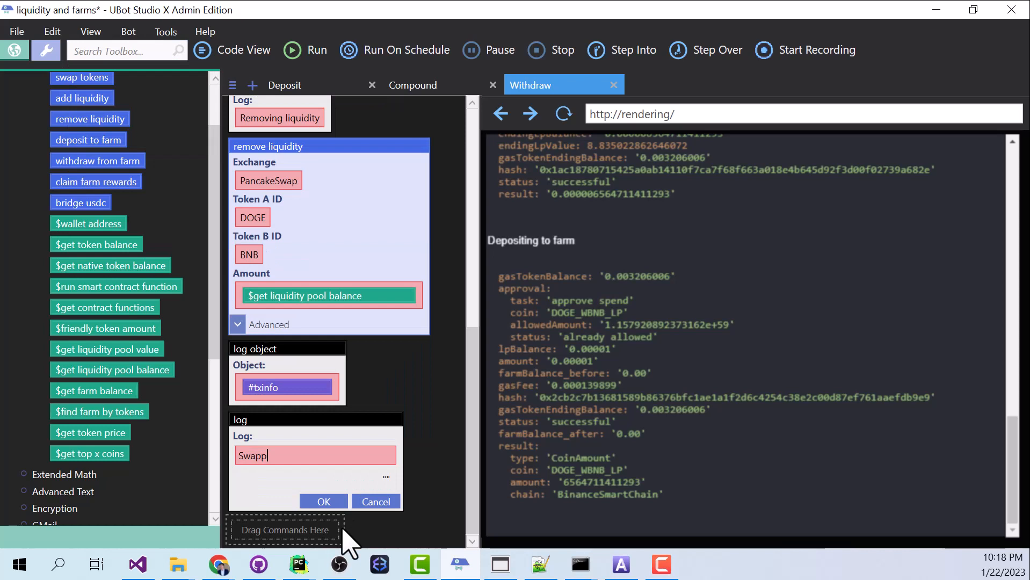
{"action": "type", "text": "ing tokens"}
{"action": "left_click", "coordinate": [326, 503]}
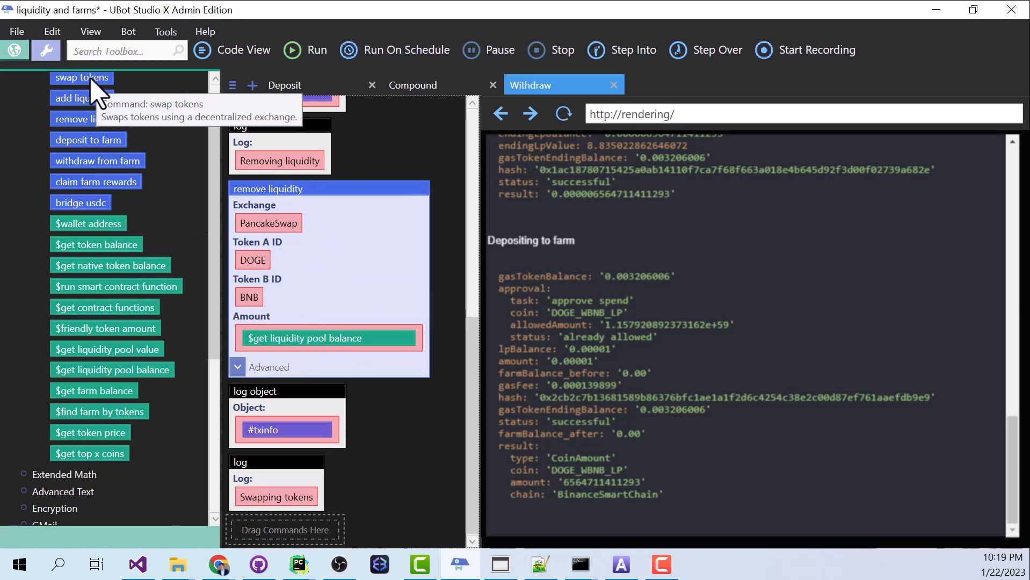
{"action": "left_click_drag", "start_coordinate": [81, 76], "coordinate": [282, 520]}
{"action": "left_click", "coordinate": [387, 309]}
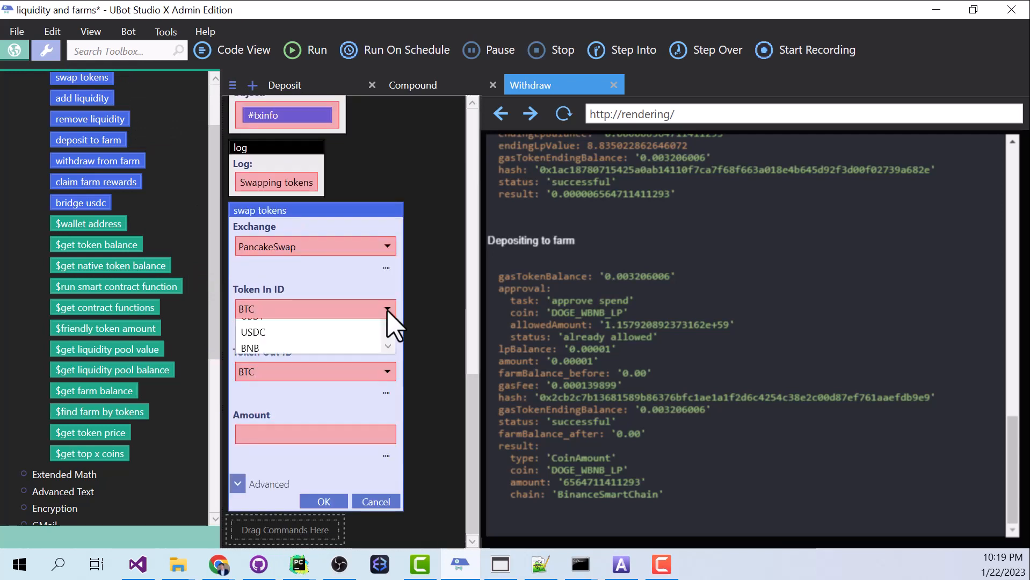
{"action": "scroll", "coordinate": [310, 387], "scroll_direction": "down", "scroll_amount": 2}
{"action": "left_click", "coordinate": [312, 379]}
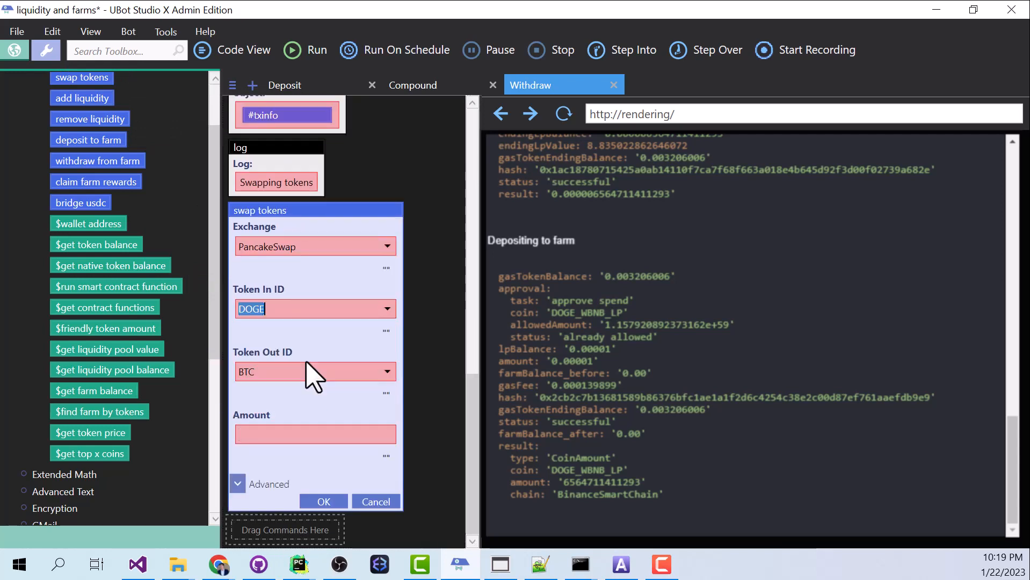
{"action": "left_click", "coordinate": [387, 372]}
{"action": "scroll", "coordinate": [346, 402], "scroll_direction": "down", "scroll_amount": 2}
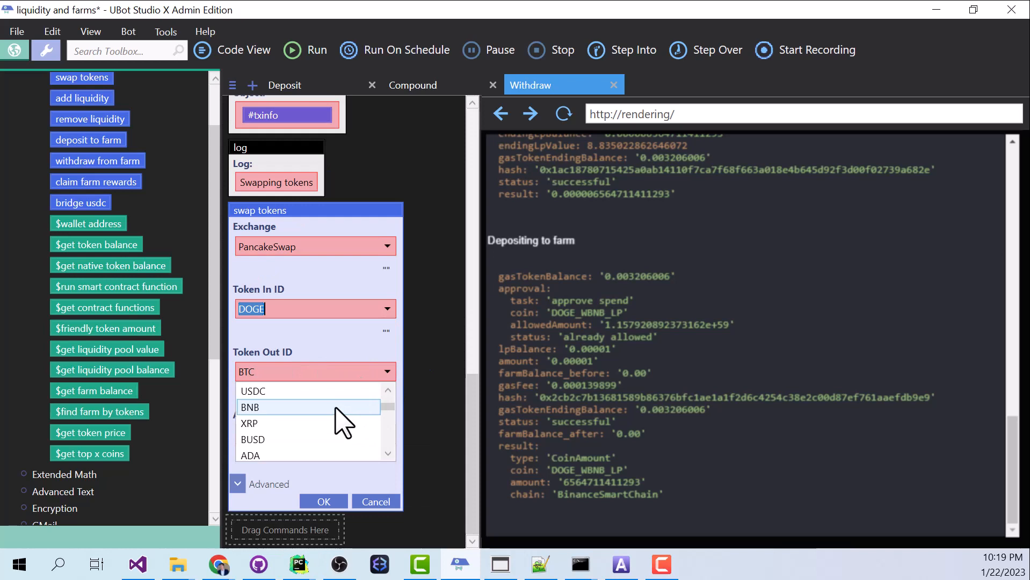
{"action": "left_click", "coordinate": [322, 394]}
Step: Set the swap amount to $get token balance of DOGE on BinanceSmartChain and confirm
{"action": "left_click", "coordinate": [314, 435]}
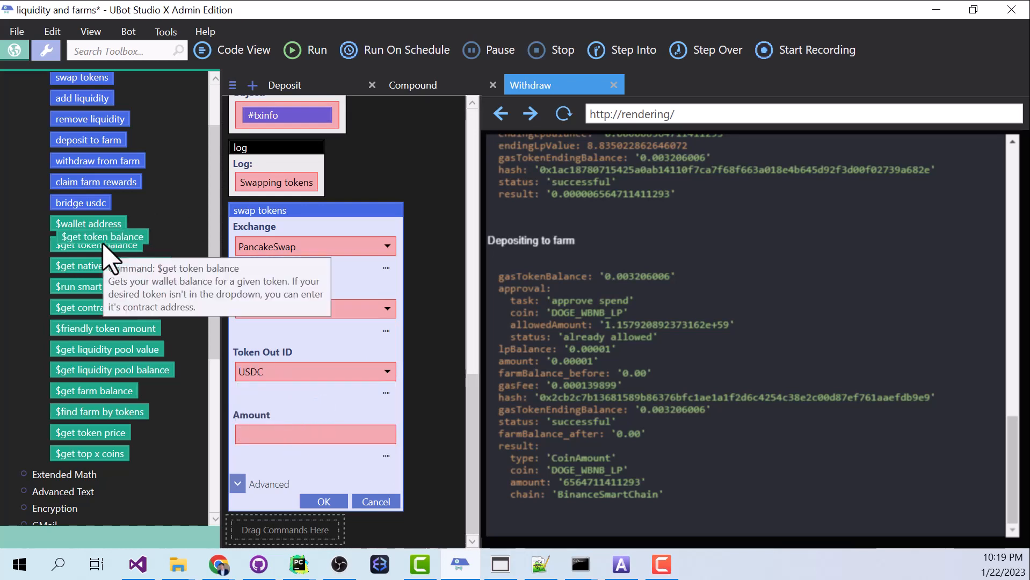
{"action": "left_click_drag", "start_coordinate": [95, 244], "coordinate": [305, 435]}
{"action": "left_click", "coordinate": [386, 472]}
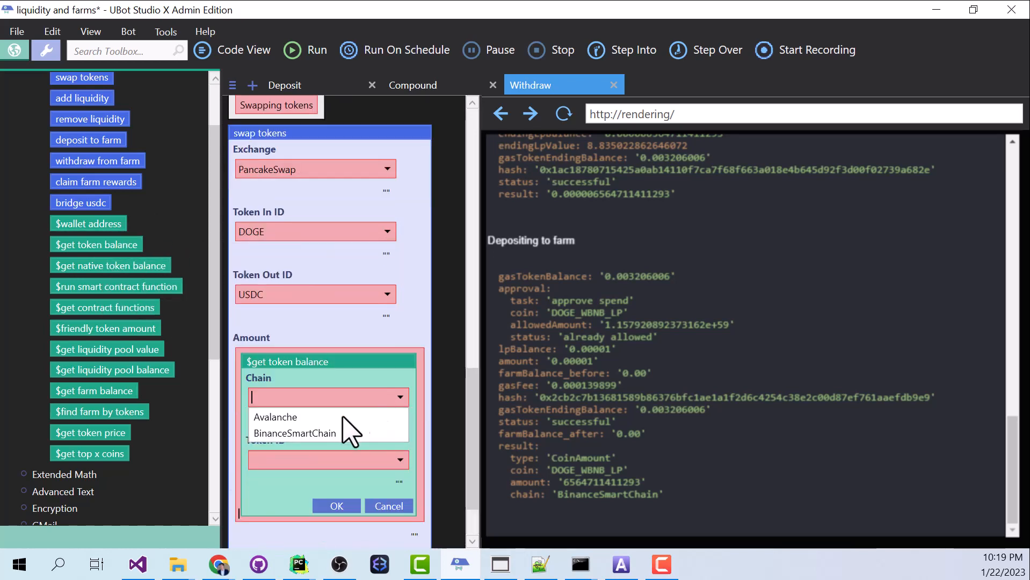
{"action": "left_click", "coordinate": [294, 434]}
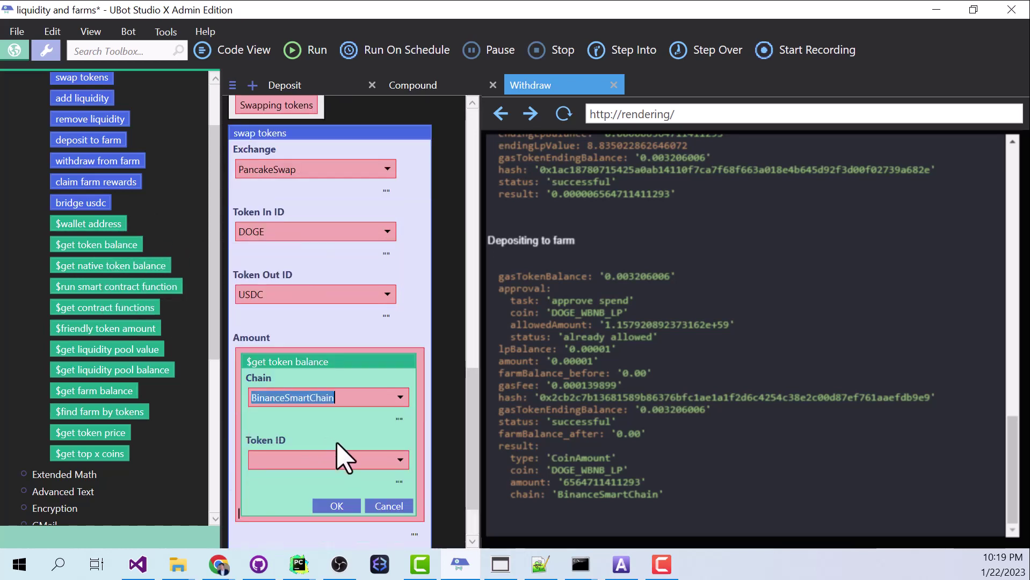
{"action": "left_click", "coordinate": [401, 466]}
{"action": "scroll", "coordinate": [322, 484], "scroll_direction": "down", "scroll_amount": 2}
{"action": "left_click", "coordinate": [310, 516]}
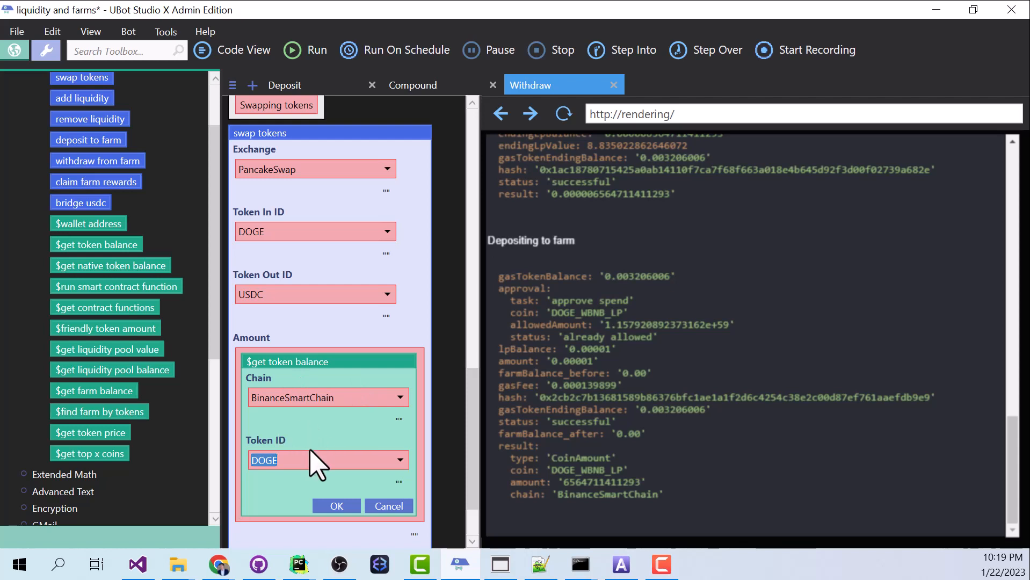
{"action": "left_click", "coordinate": [337, 506]}
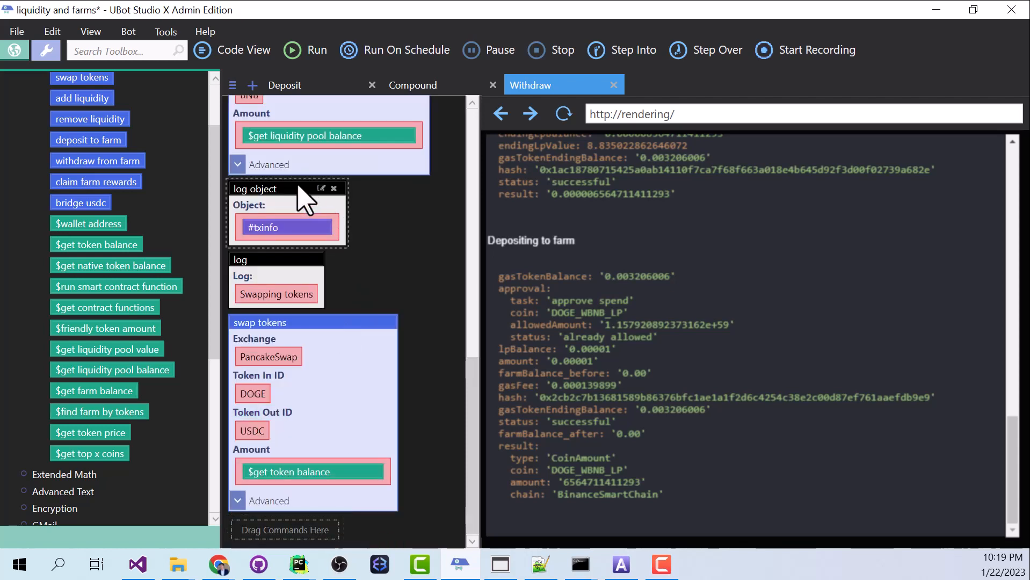
{"action": "scroll", "coordinate": [313, 378], "scroll_direction": "down", "scroll_amount": 1}
Step: Add a second swap tokens command from BNB to USDC at the script end
{"action": "left_click_drag", "start_coordinate": [81, 78], "coordinate": [342, 476]}
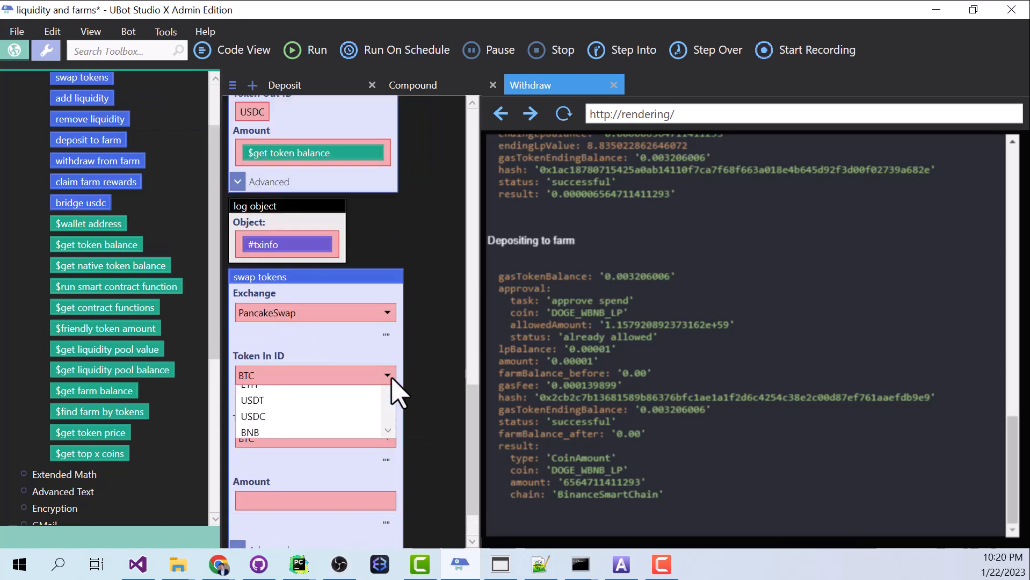
{"action": "left_click", "coordinate": [388, 375]}
{"action": "left_click", "coordinate": [315, 475]}
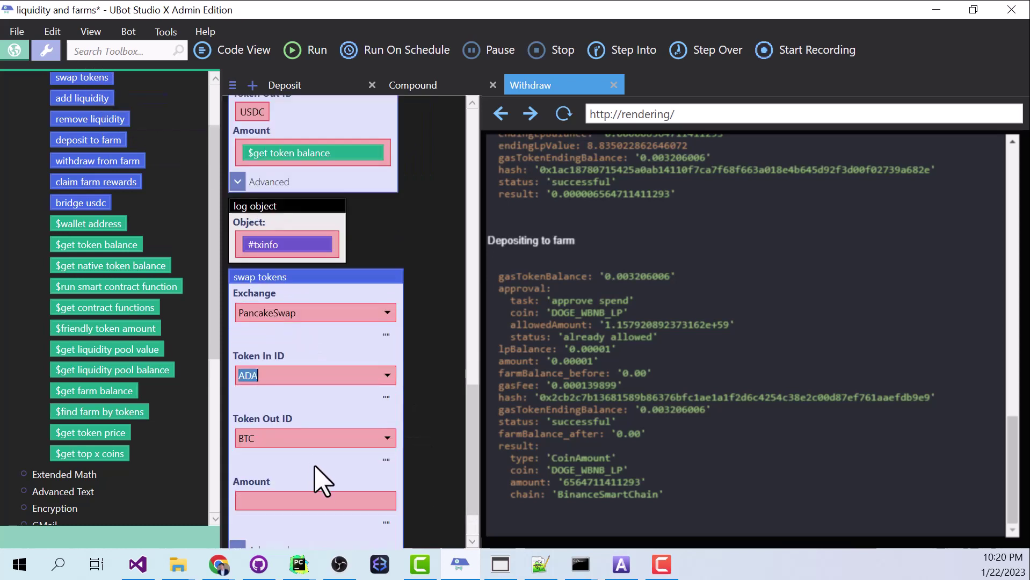
{"action": "left_click", "coordinate": [386, 439]}
{"action": "left_click", "coordinate": [306, 516]}
{"action": "left_click", "coordinate": [314, 499]}
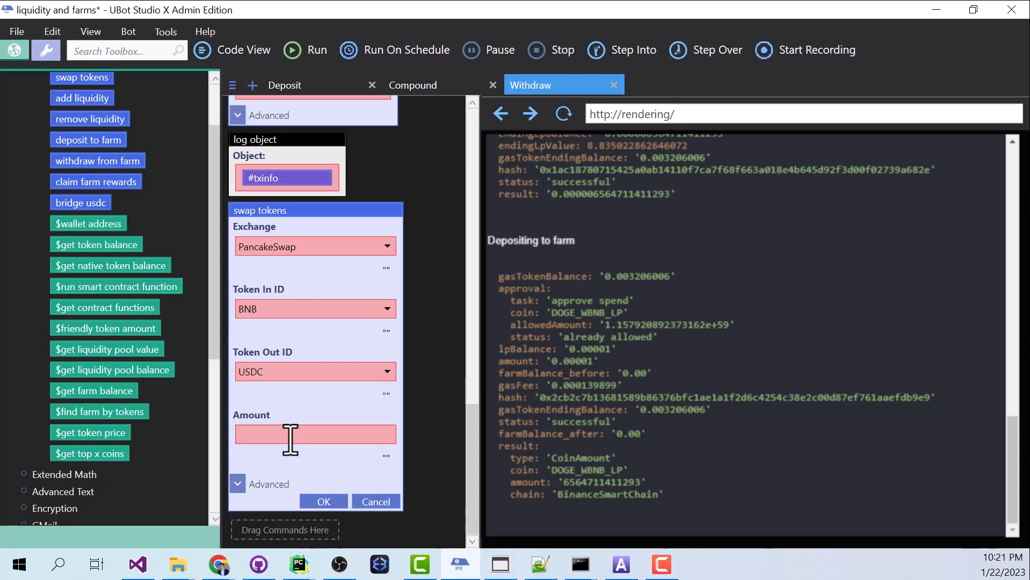
Step: Set its amount to $get native token balance on BinanceSmartChain minus .01 and commit the swap
{"action": "left_click", "coordinate": [290, 436]}
{"action": "left_click_drag", "start_coordinate": [110, 265], "coordinate": [315, 435]}
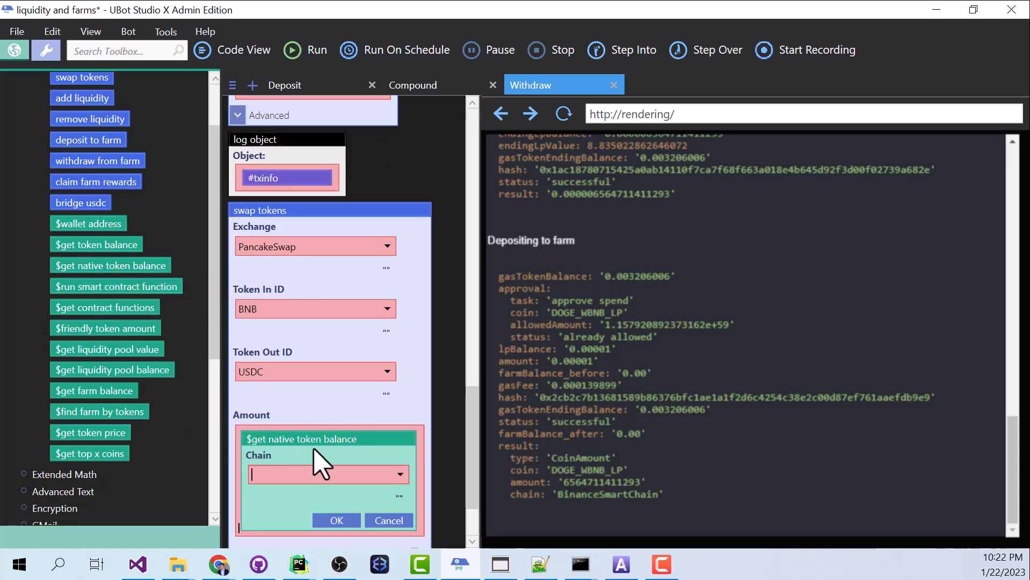
{"action": "left_click", "coordinate": [400, 477]}
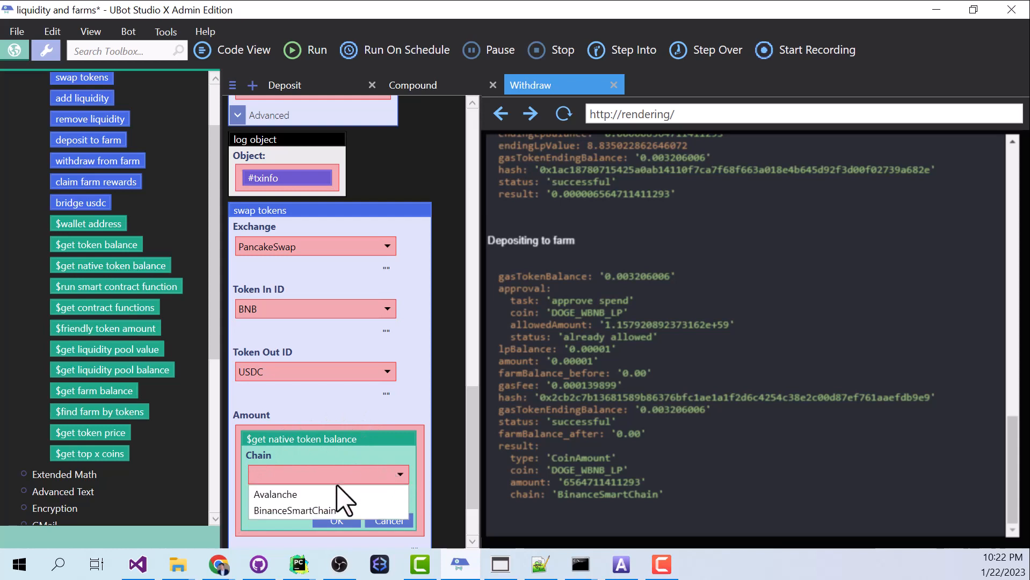
{"action": "left_click", "coordinate": [318, 511]}
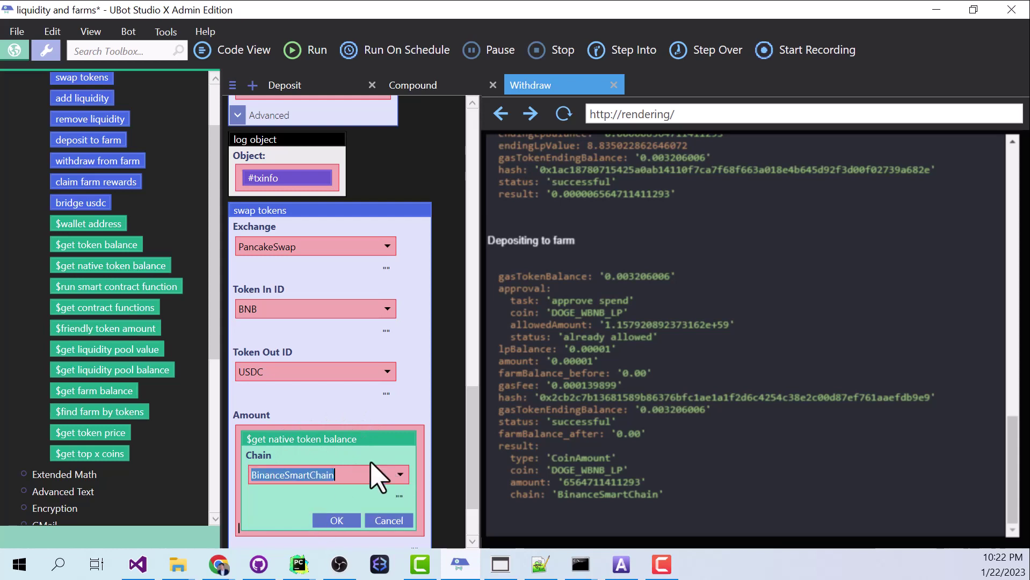
{"action": "left_click", "coordinate": [337, 521]}
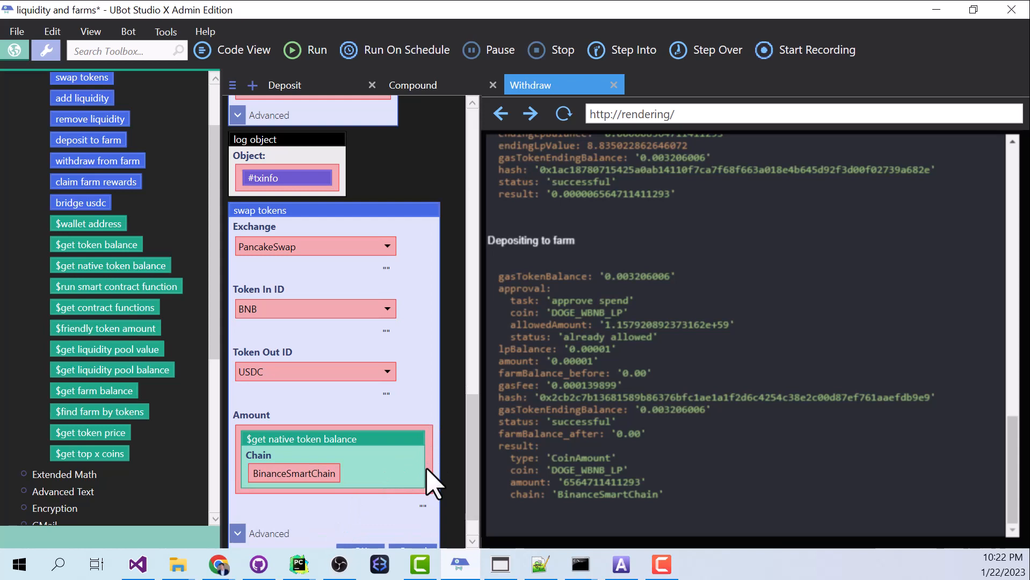
{"action": "left_click", "coordinate": [444, 459]}
{"action": "type", "text": "-"}
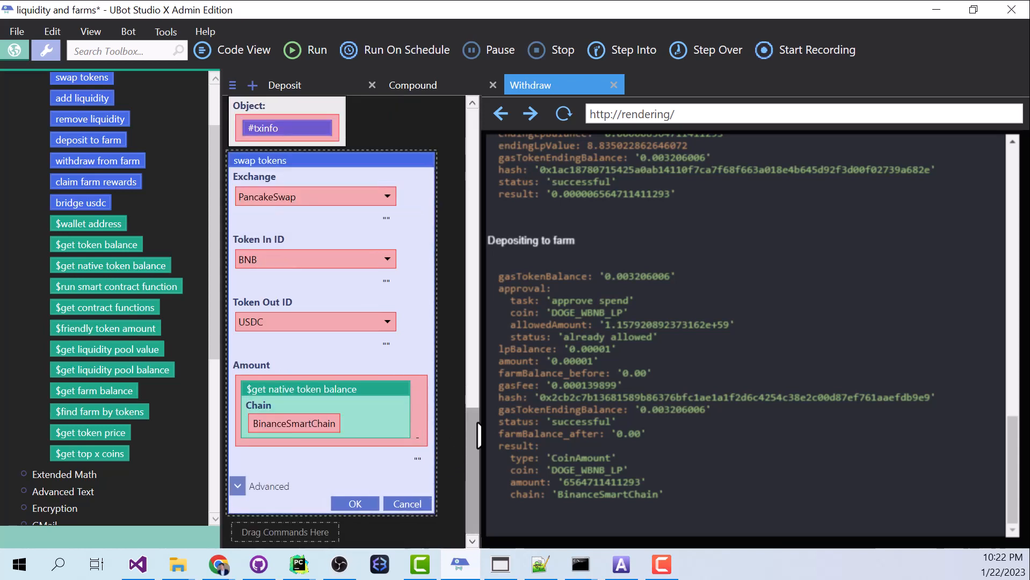
{"action": "type", "text": ".01"}
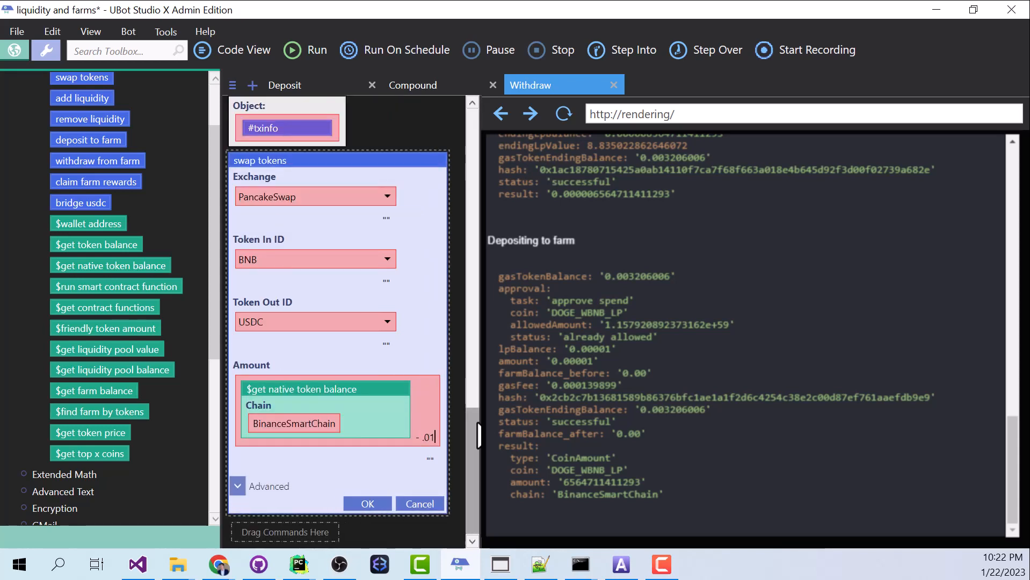
{"action": "key", "text": "Return"}
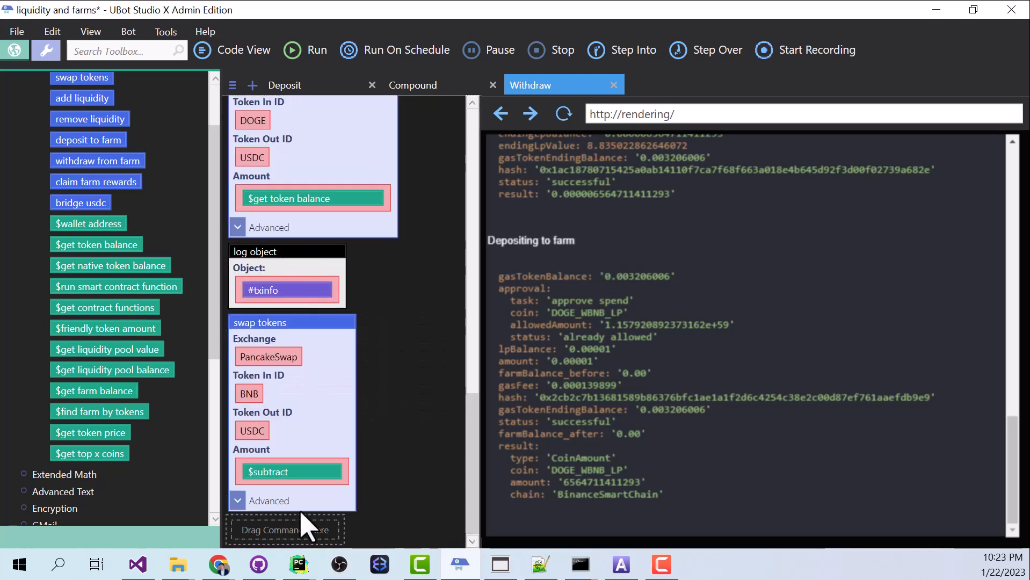
Step: Append a log object #txinfo step and clear all variables in the Debugger
{"action": "key", "text": "ctrl+v"}
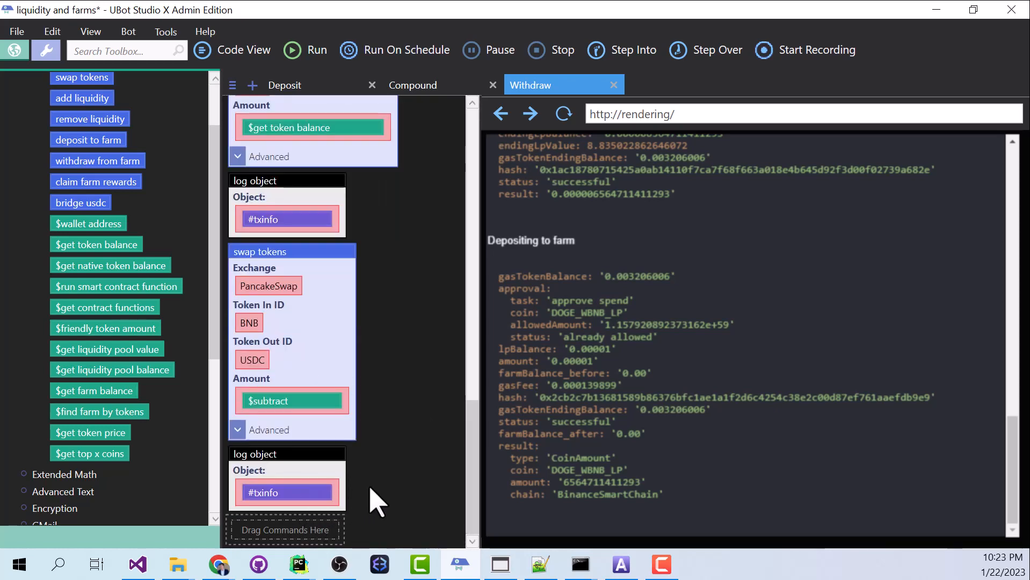
{"action": "scroll", "coordinate": [376, 496], "scroll_direction": "up", "scroll_amount": 5}
{"action": "scroll", "coordinate": [376, 491], "scroll_direction": "up", "scroll_amount": 5}
{"action": "scroll", "coordinate": [376, 488], "scroll_direction": "up", "scroll_amount": 5}
{"action": "scroll", "coordinate": [376, 484], "scroll_direction": "up", "scroll_amount": 5}
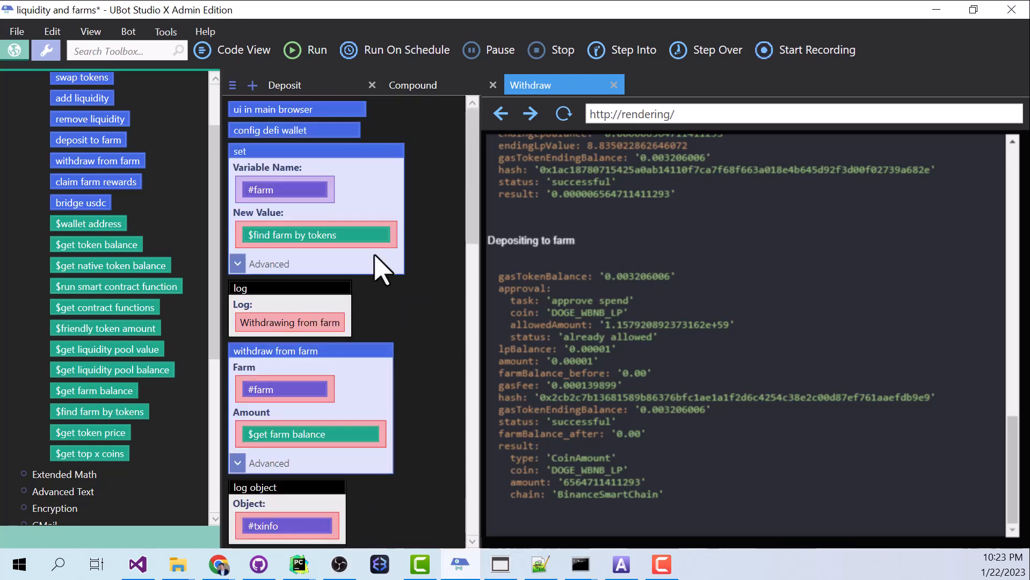
{"action": "key", "text": "ctrl+d"}
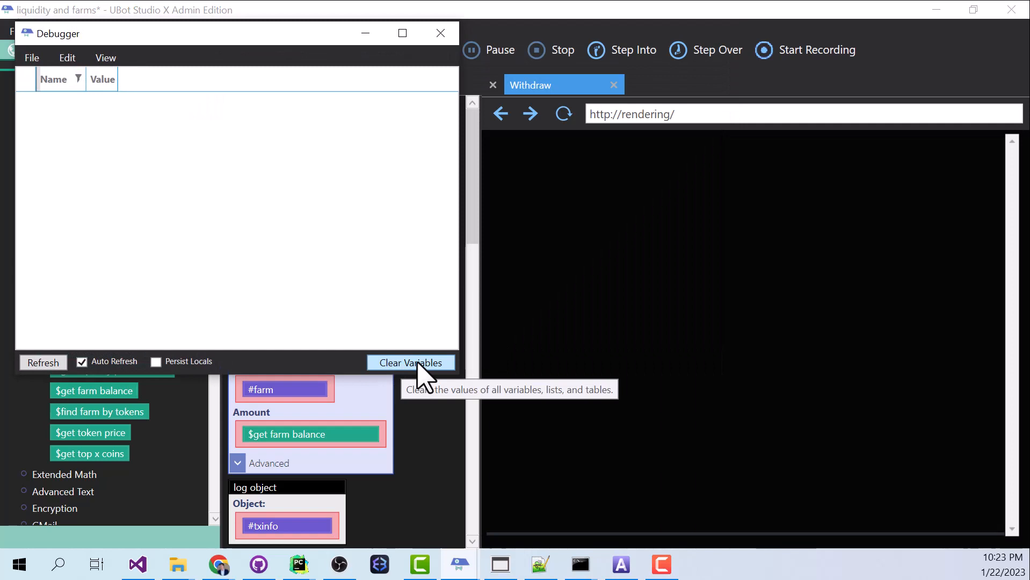
{"action": "left_click", "coordinate": [410, 362]}
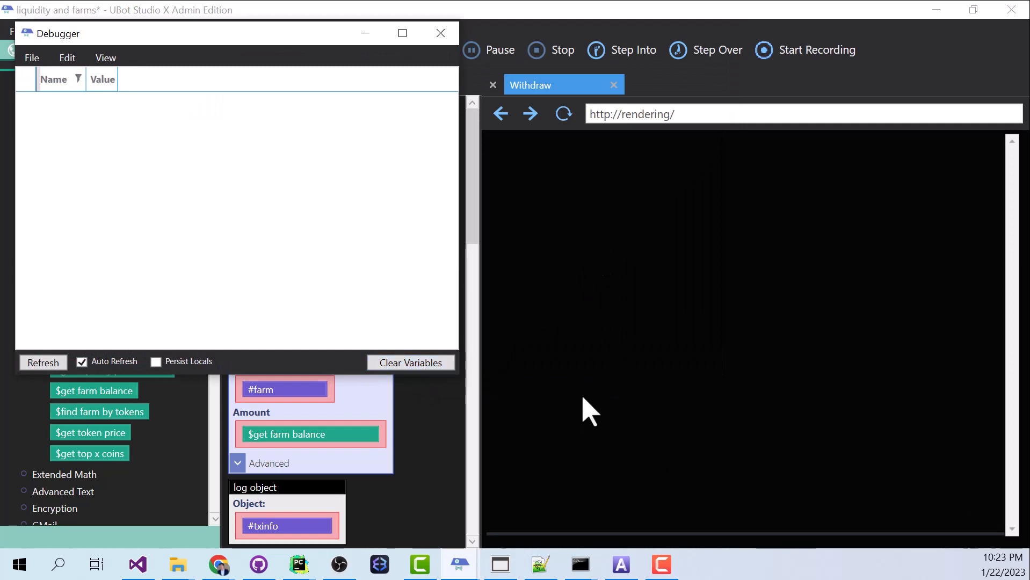
Step: Run the Withdraw script and check the resulting USDC balance in MetaMask
{"action": "left_click", "coordinate": [440, 34]}
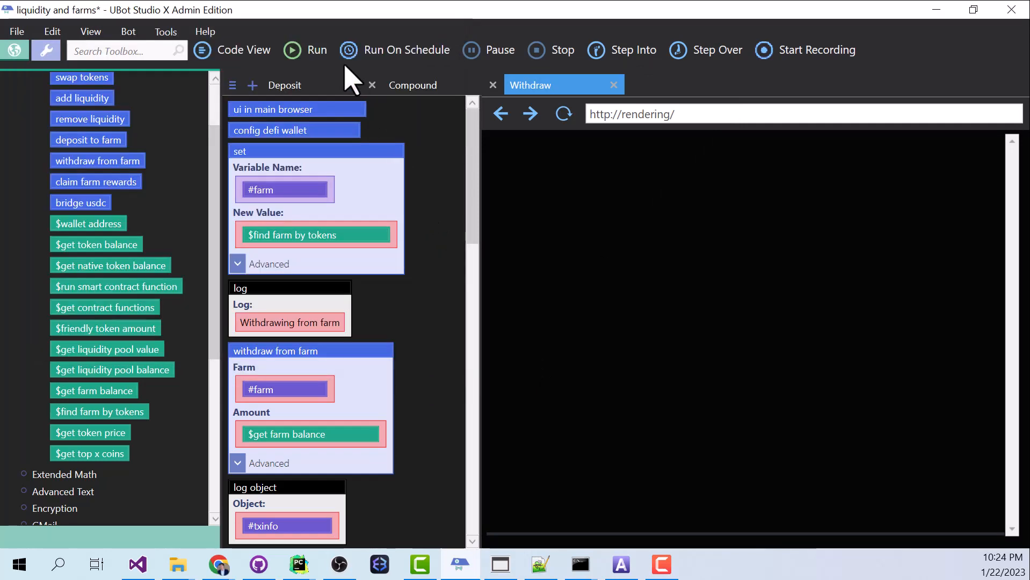
{"action": "left_click", "coordinate": [314, 58]}
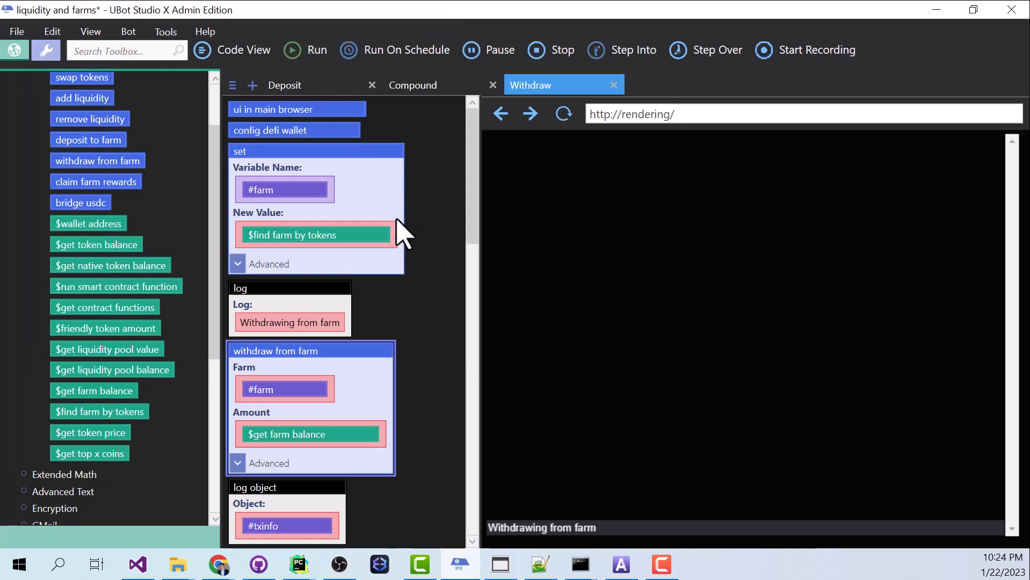
{"action": "scroll", "coordinate": [387, 326], "scroll_direction": "down", "scroll_amount": 1}
{"action": "scroll", "coordinate": [387, 327], "scroll_direction": "down", "scroll_amount": 1}
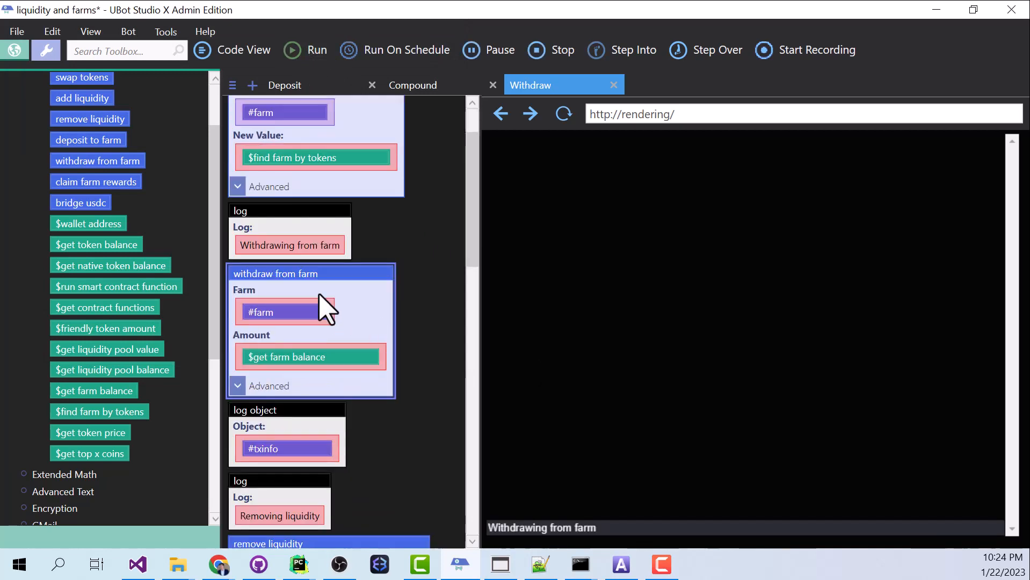
{"action": "scroll", "coordinate": [322, 302], "scroll_direction": "down", "scroll_amount": 1}
{"action": "scroll", "coordinate": [322, 302], "scroll_direction": "down", "scroll_amount": 2}
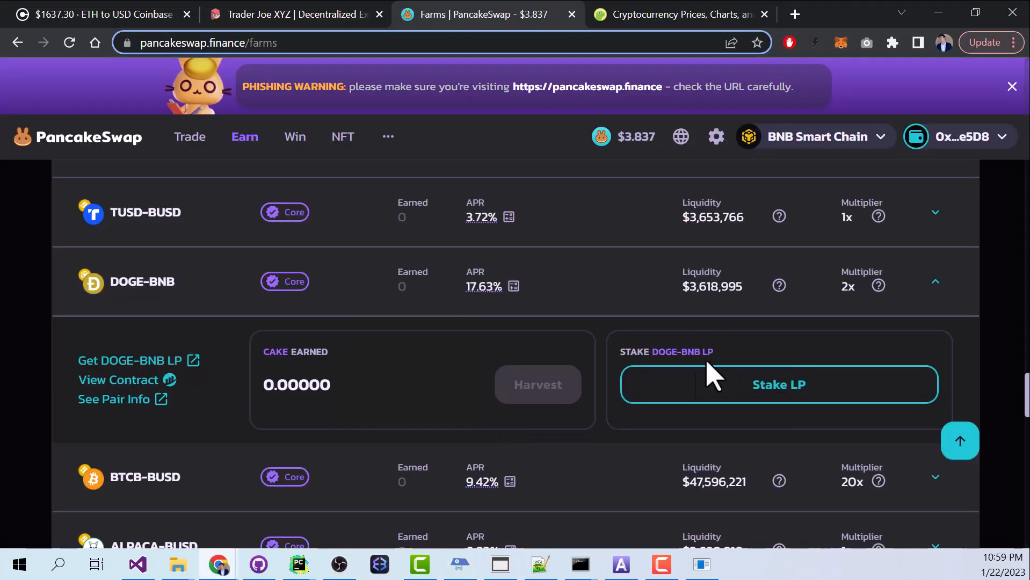
{"action": "left_click", "coordinate": [841, 43]}
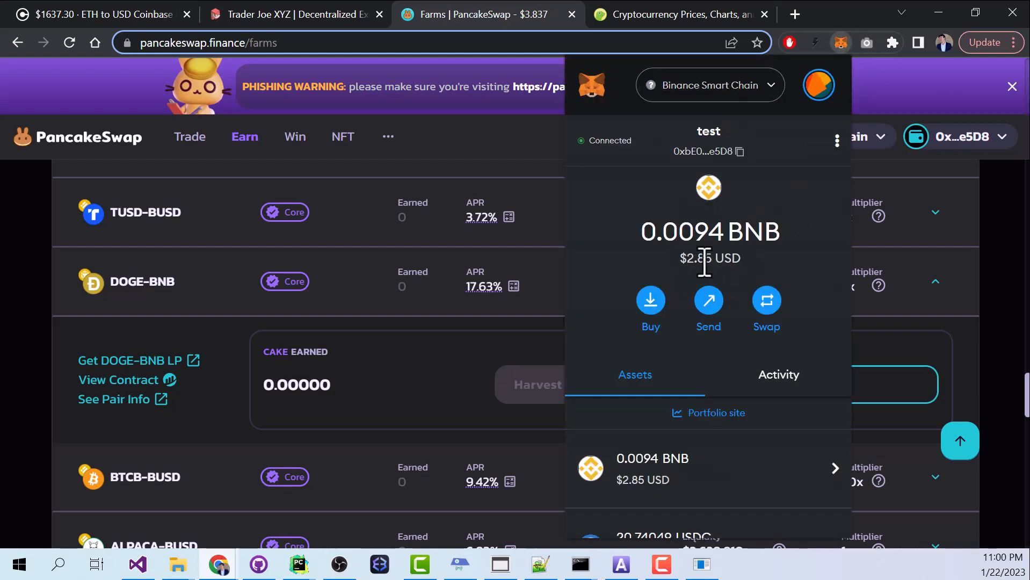
{"action": "scroll", "coordinate": [705, 266], "scroll_direction": "down", "scroll_amount": 3}
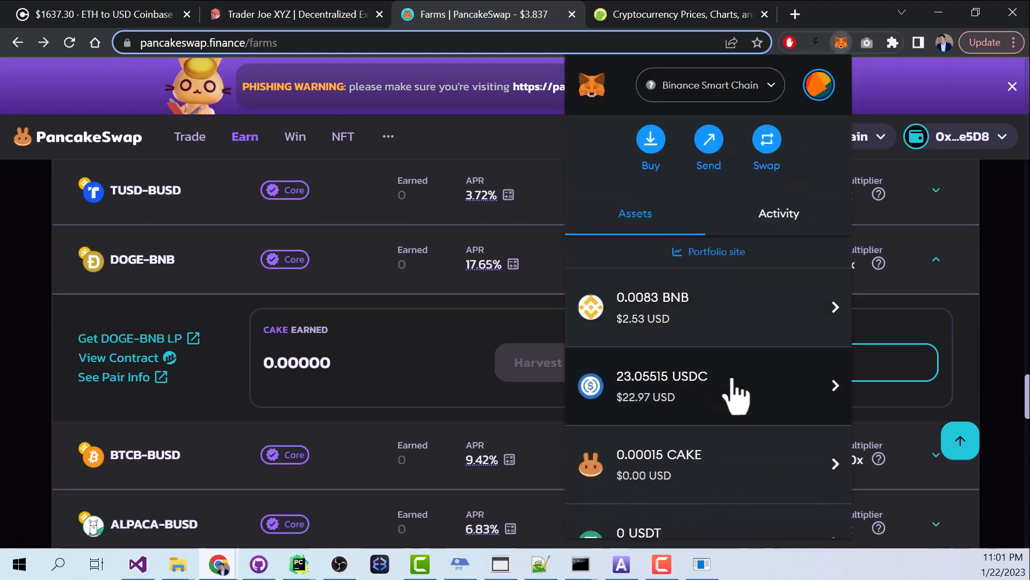
{"action": "key", "text": "alt+Tab"}
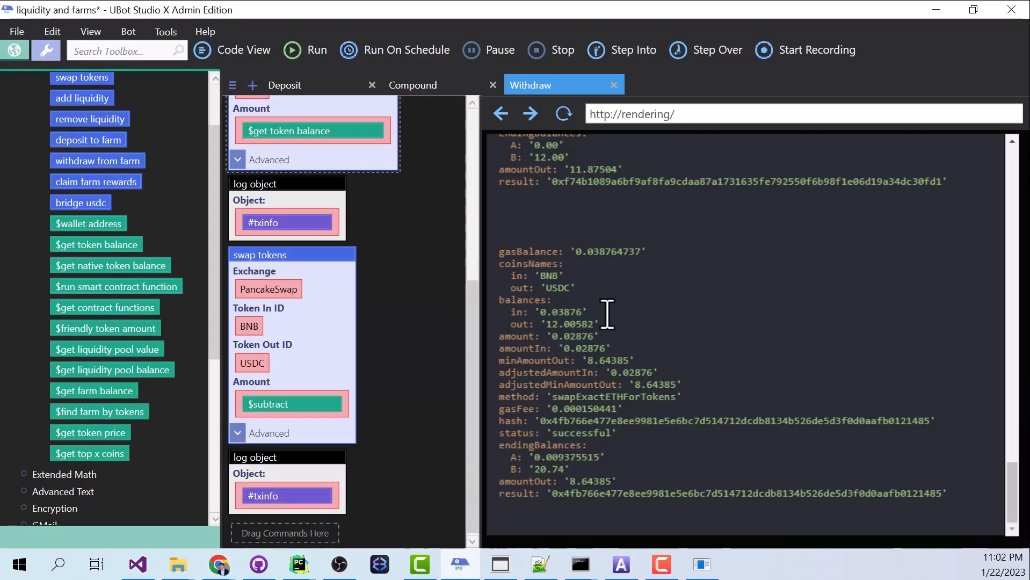